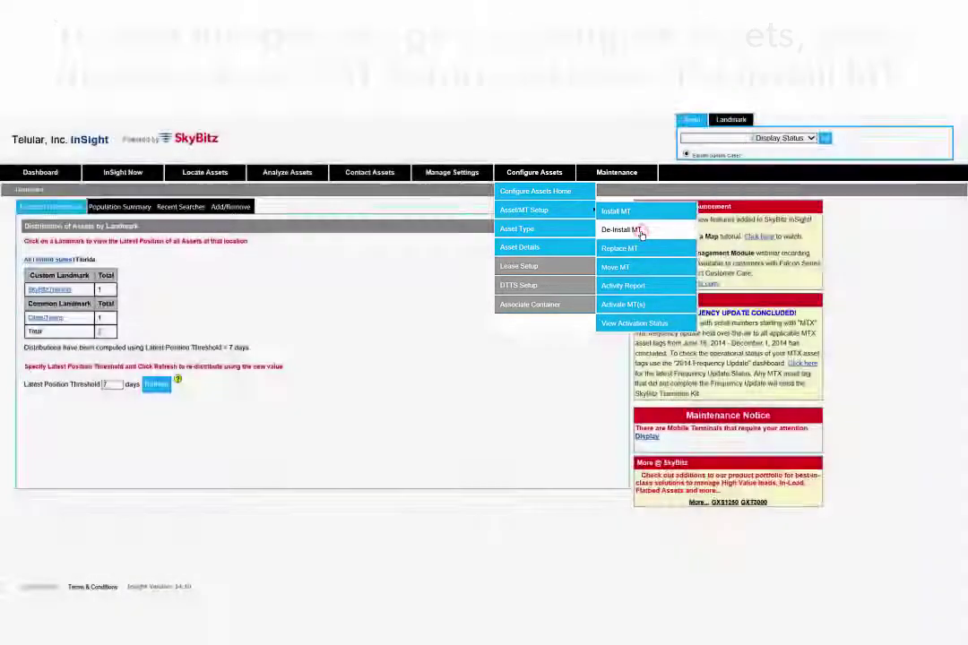
Open the De-Install MT page and preview the Asset ID, Serial Number, Upload MTs and MT S/N(s) criteria
left_click(641, 231)
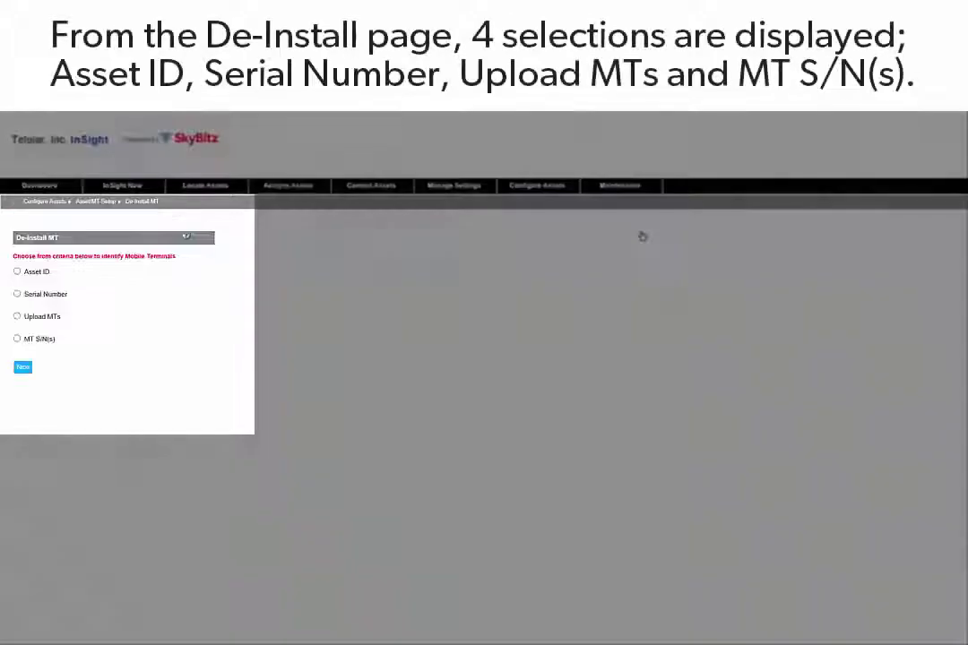
left_click(18, 271)
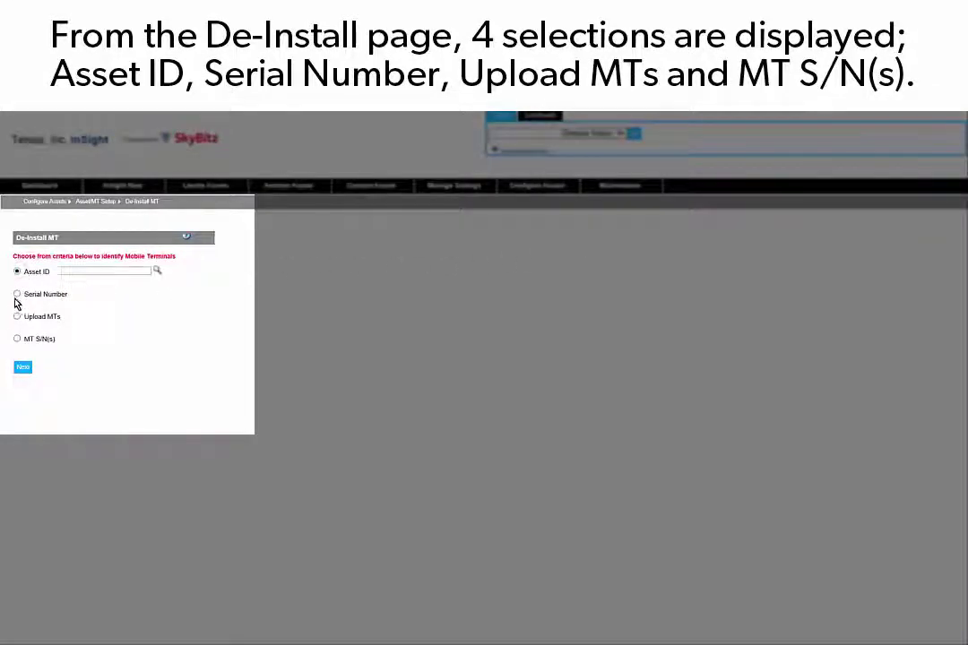
left_click(17, 296)
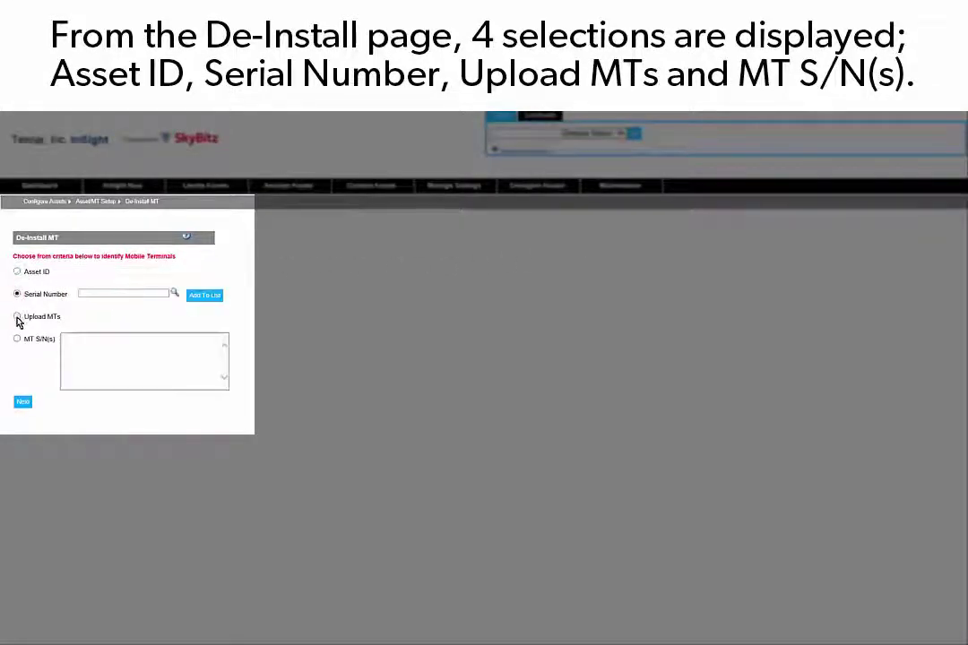
left_click(17, 318)
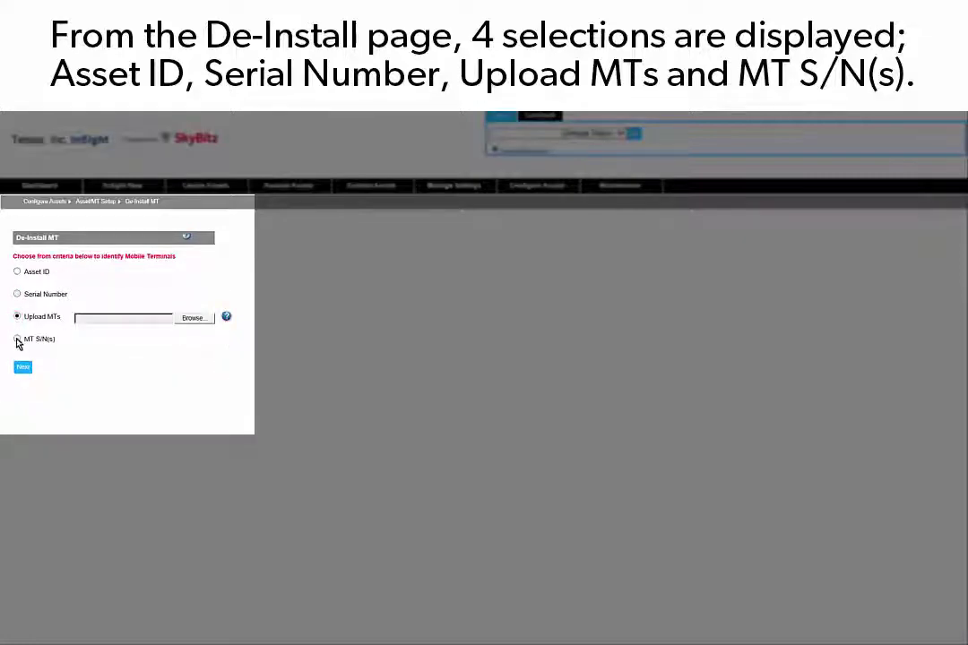
left_click(17, 340)
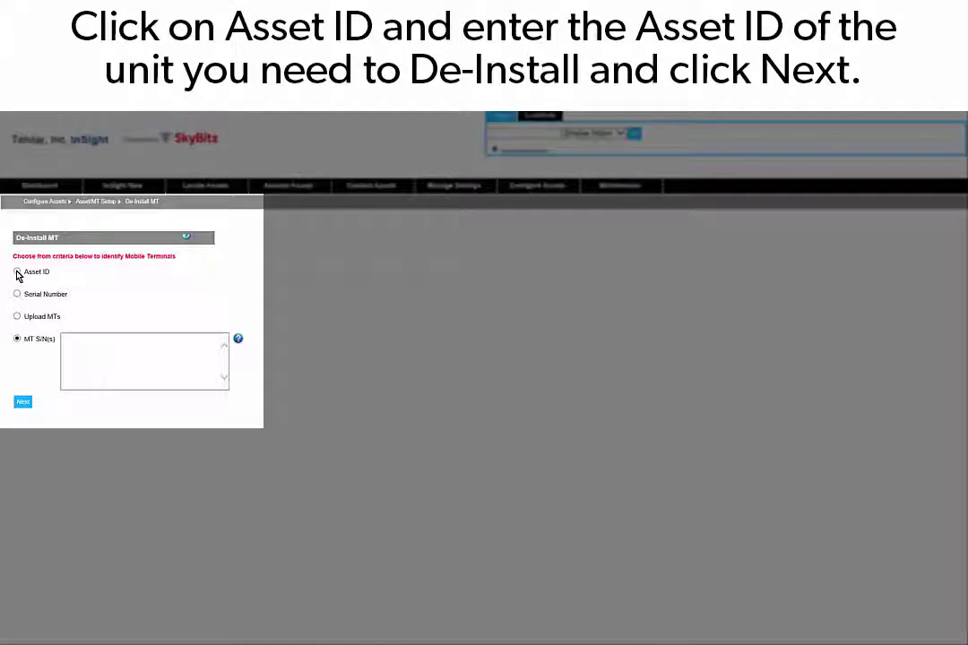
Identify the terminal to de-install by asset ID T56061 and continue to the de-install details
left_click(17, 274)
left_click(75, 271)
type("1308")
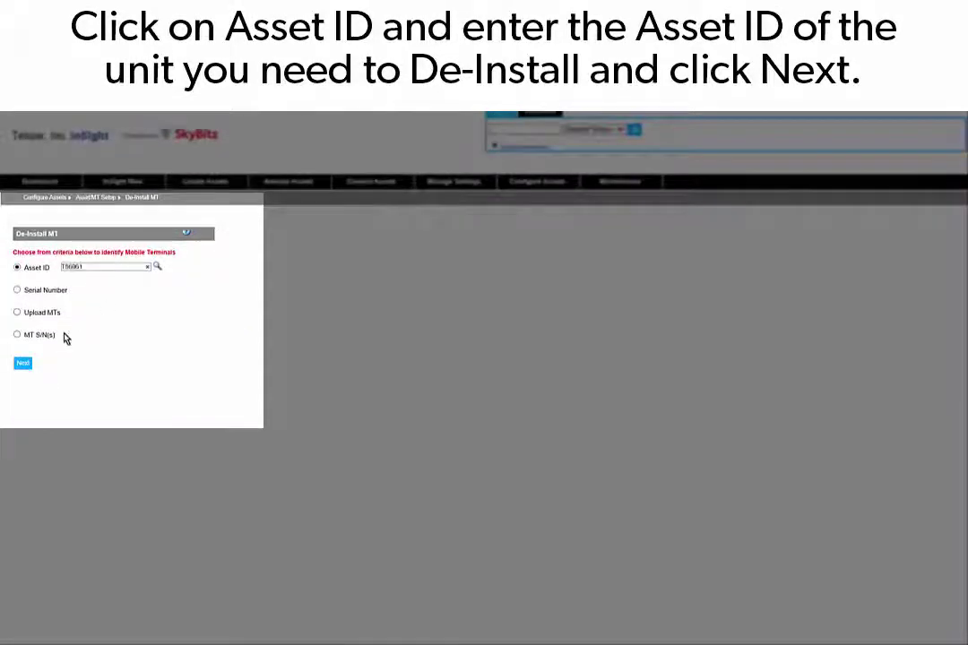
left_click(24, 366)
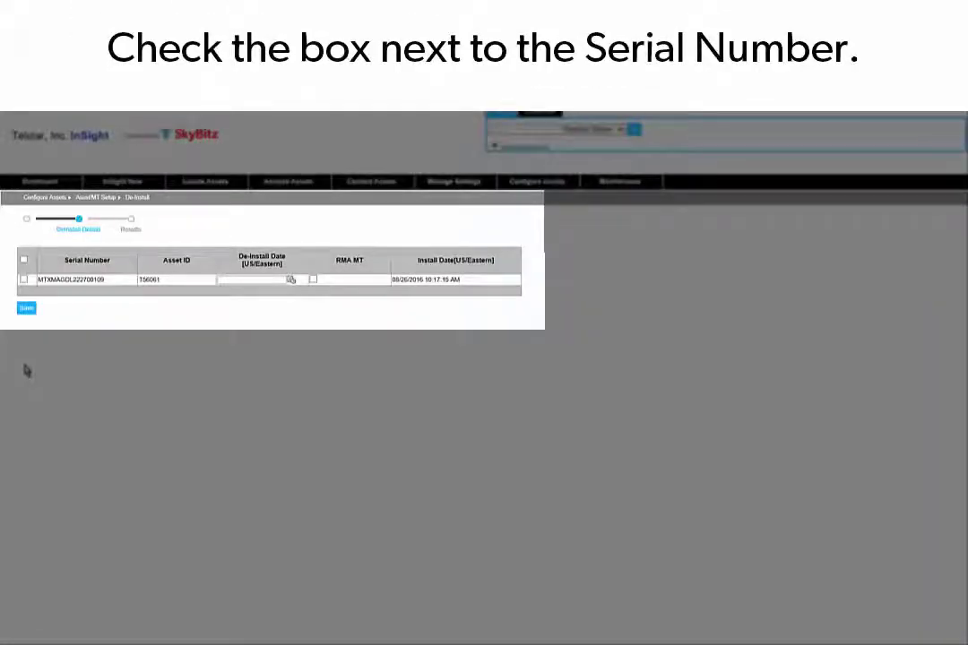
Select the terminal of asset T56061, set its de-install date to 08/29/2016 11:44:21 AM and save
left_click(23, 280)
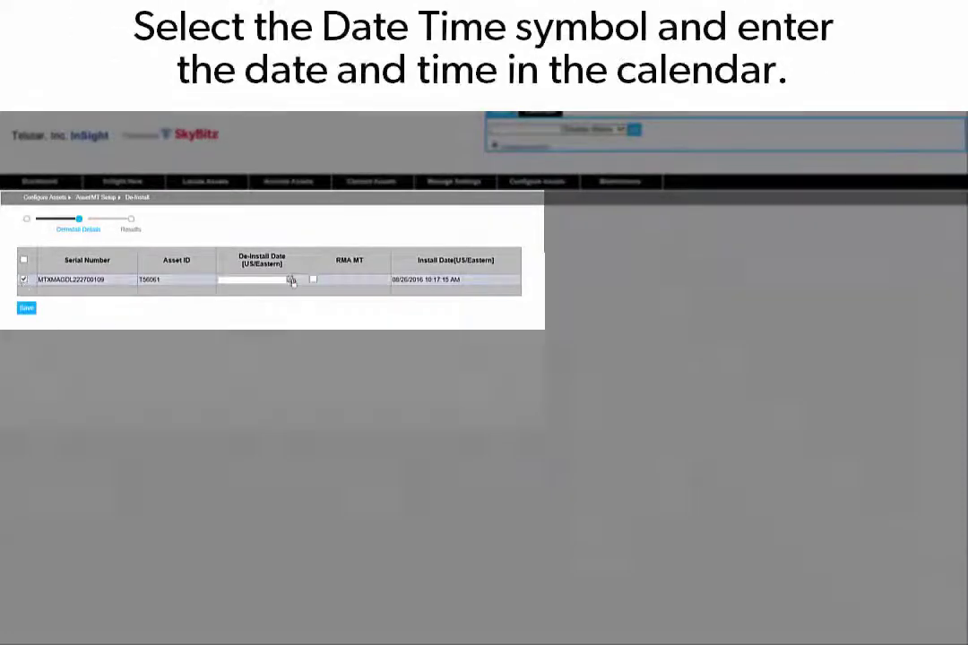
left_click(291, 280)
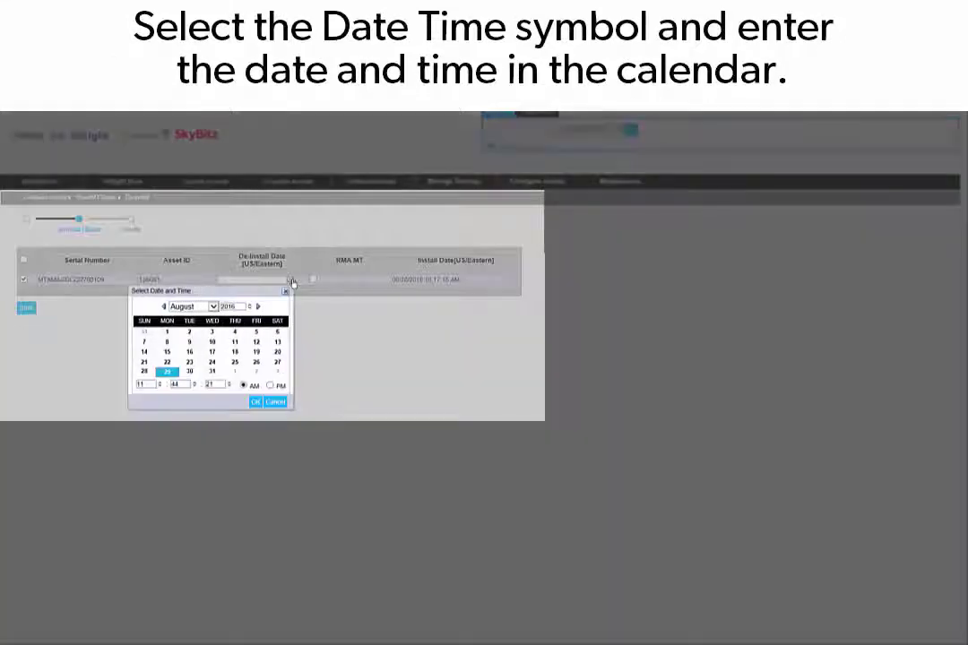
left_click(166, 372)
left_click(257, 403)
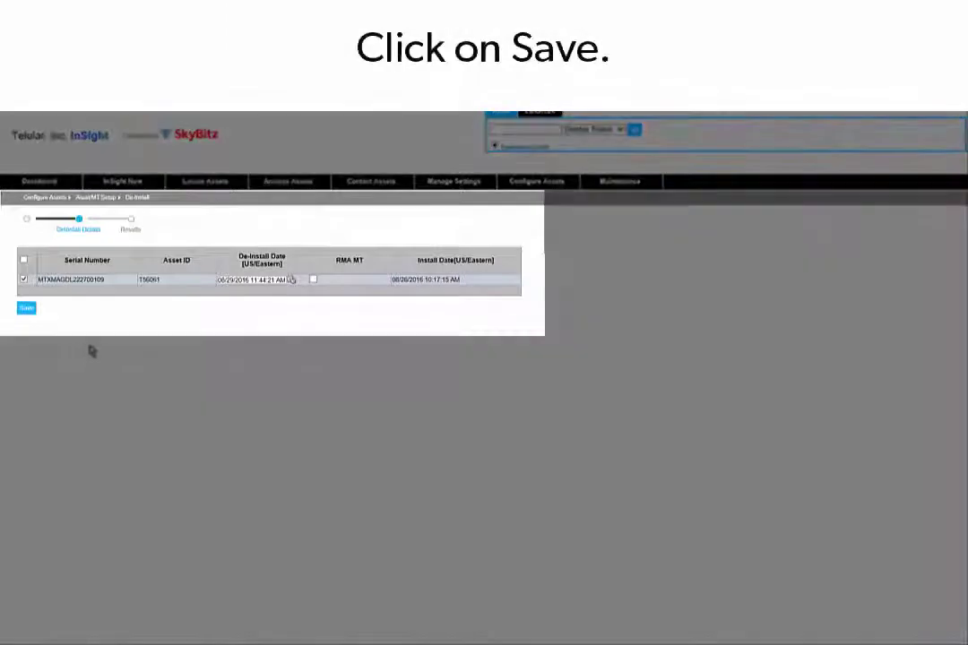
left_click(26, 309)
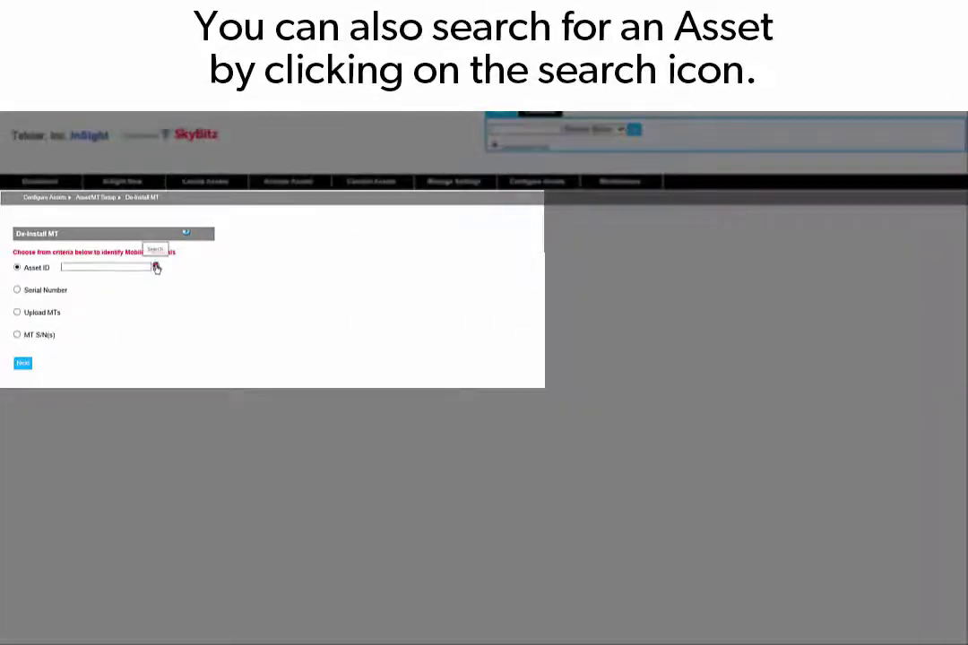
Look up asset IDs with "T" using the Any match option and choose T56061 as the asset to de-install
left_click(157, 268)
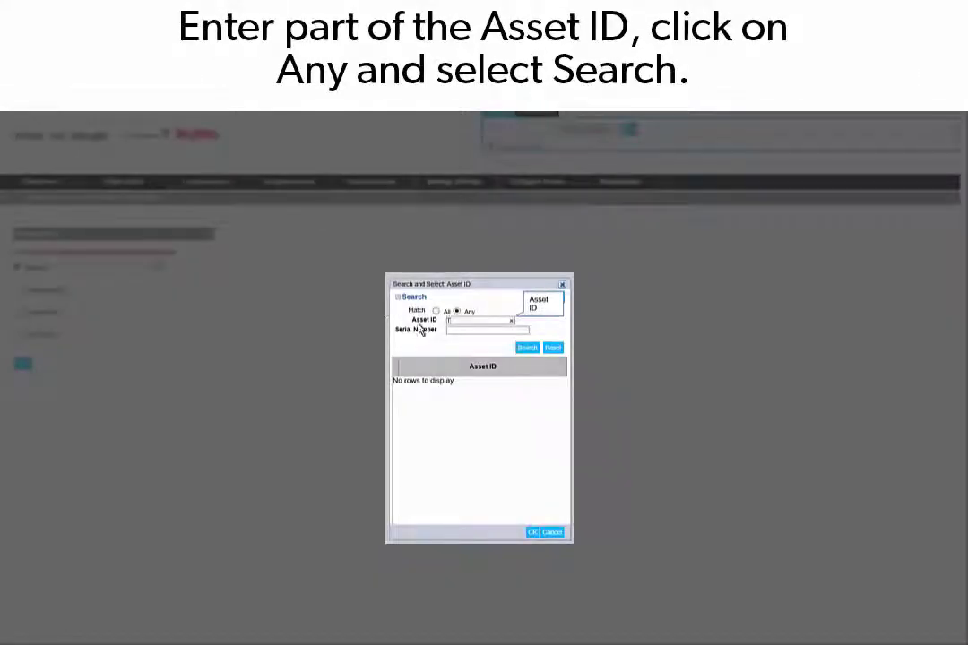
left_click(527, 350)
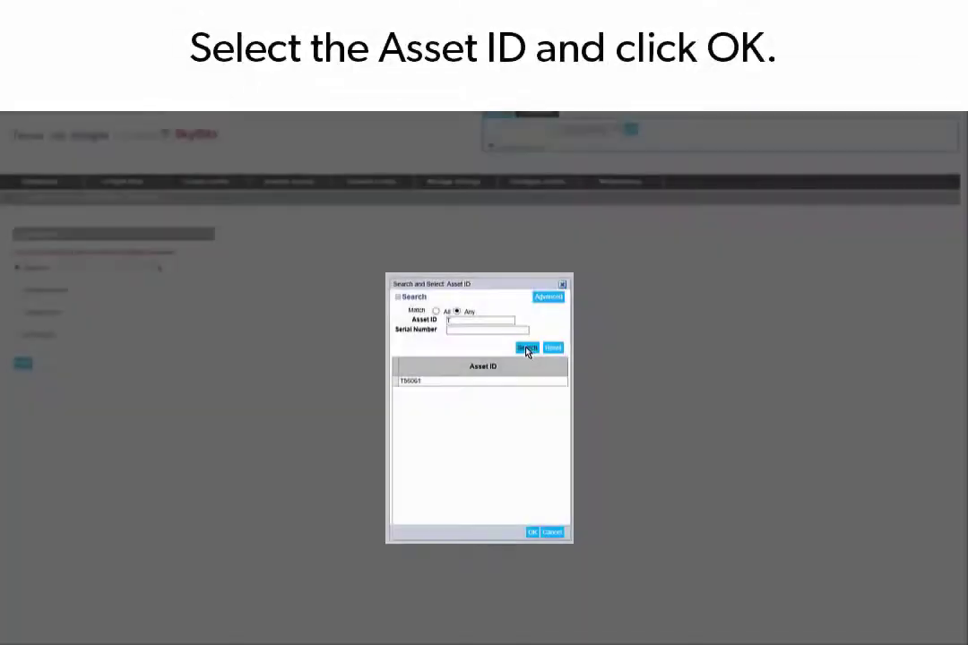
left_click(461, 383)
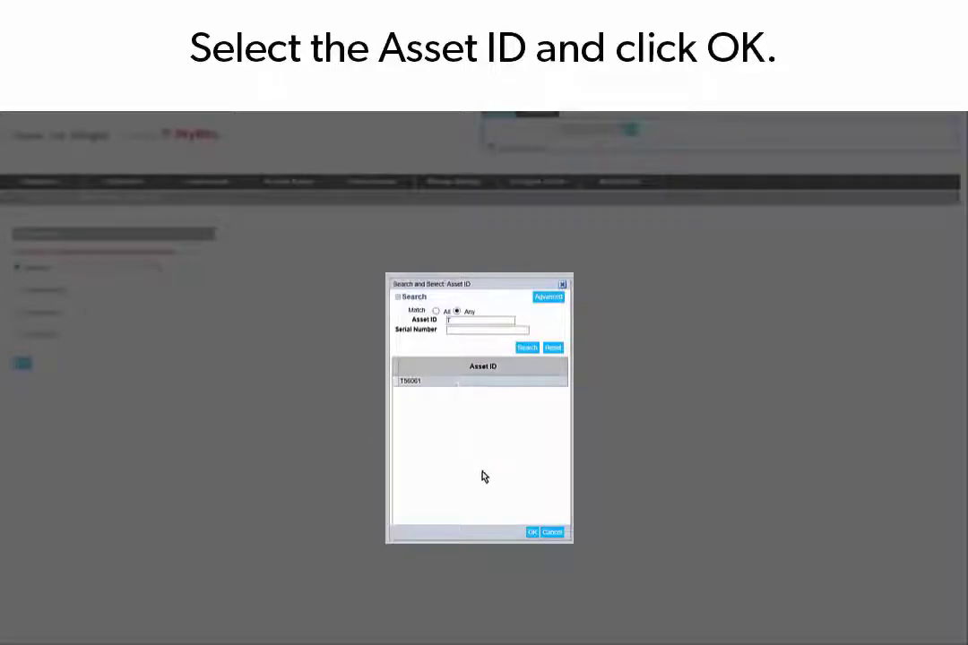
left_click(532, 532)
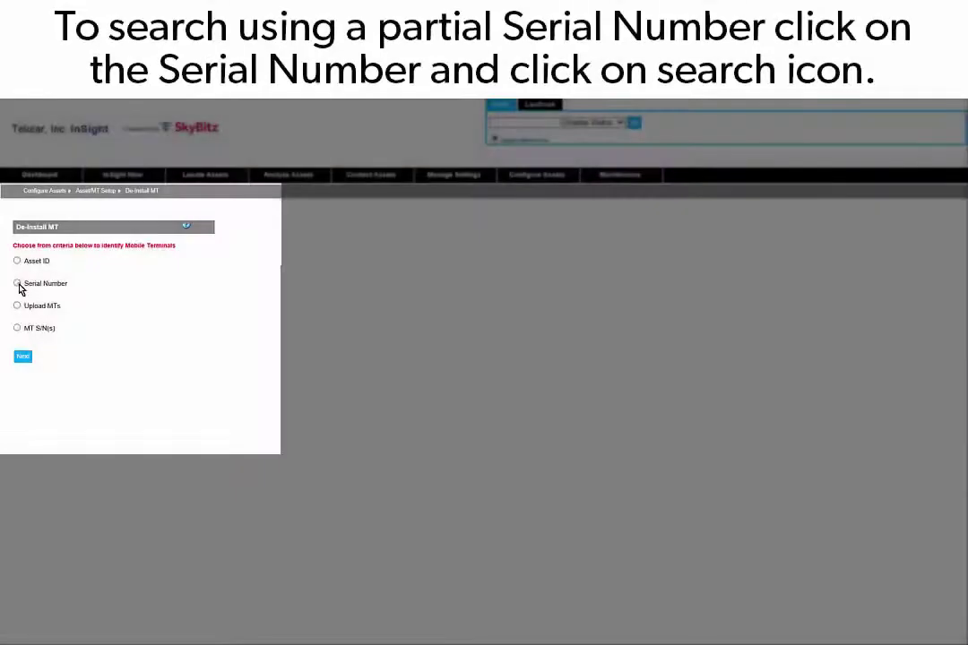
Switch the criterion to Serial Number and run an advanced search for serial numbers that end with 806847
left_click(18, 284)
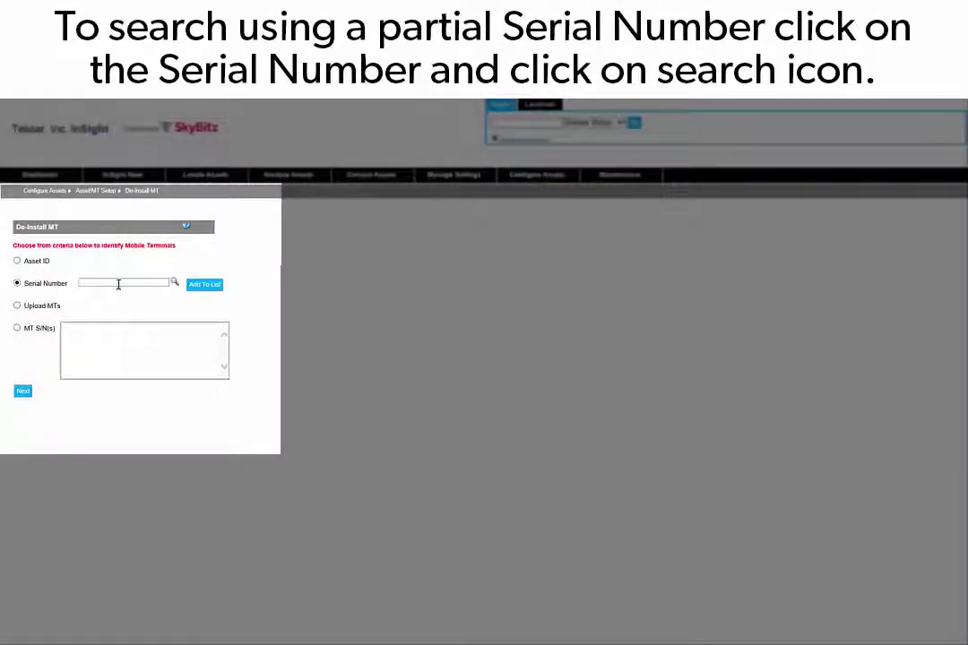
left_click(173, 284)
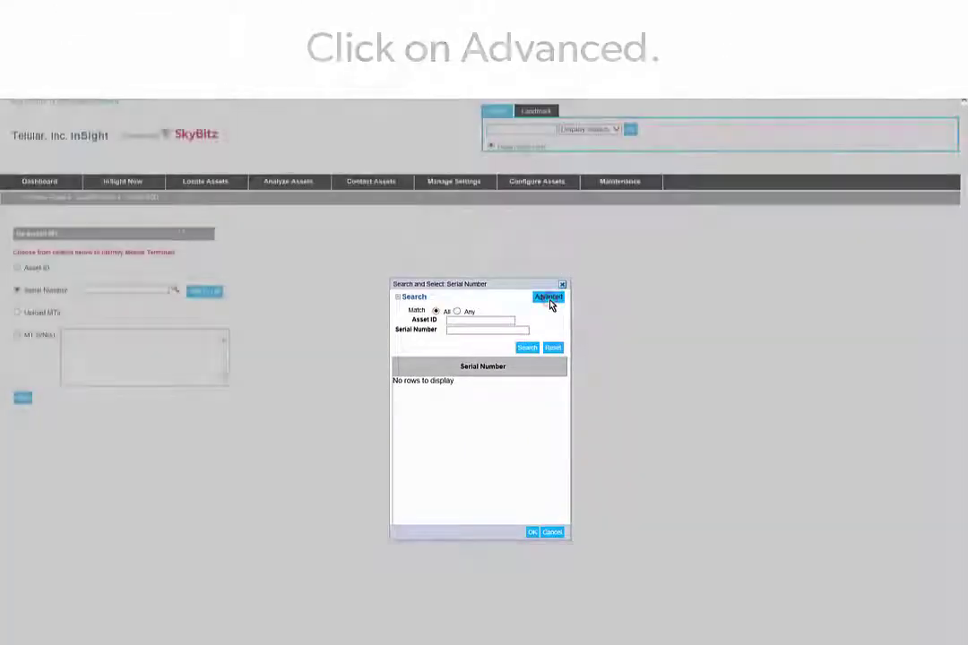
left_click(549, 298)
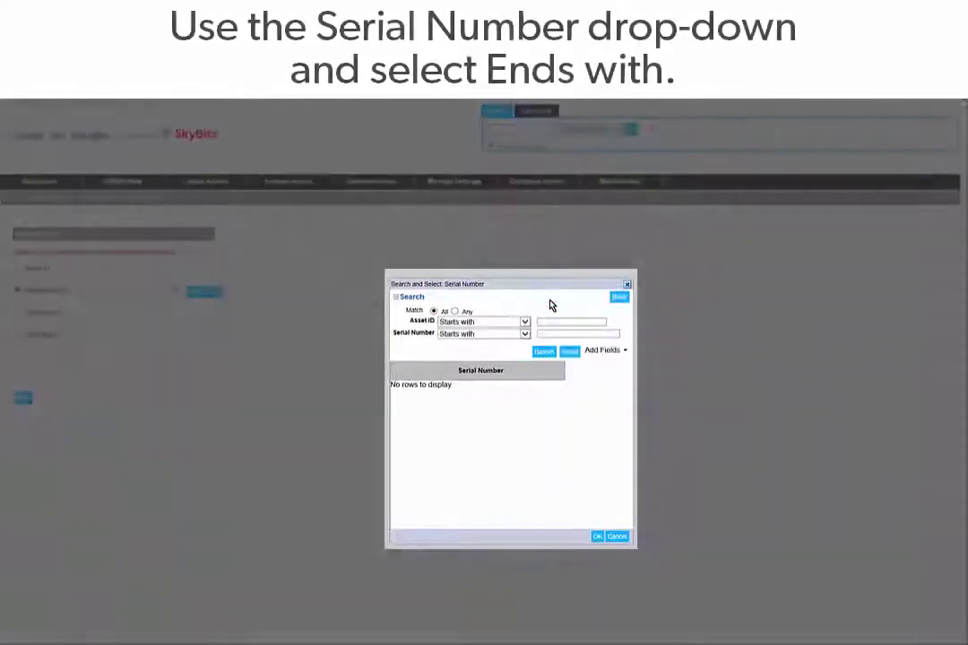
left_click(502, 335)
left_click(493, 344)
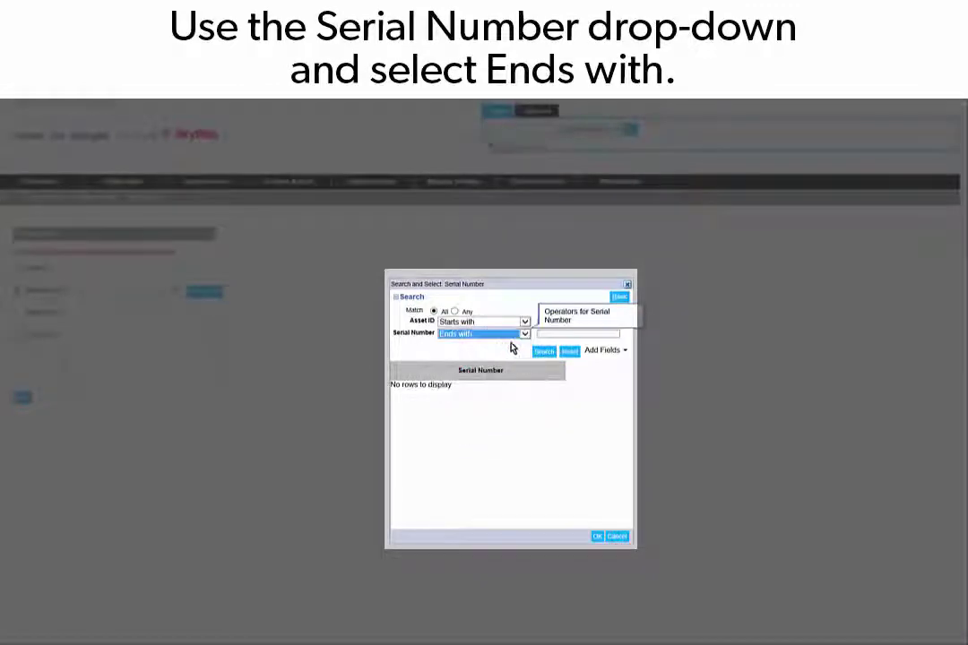
left_click(562, 335)
type("800")
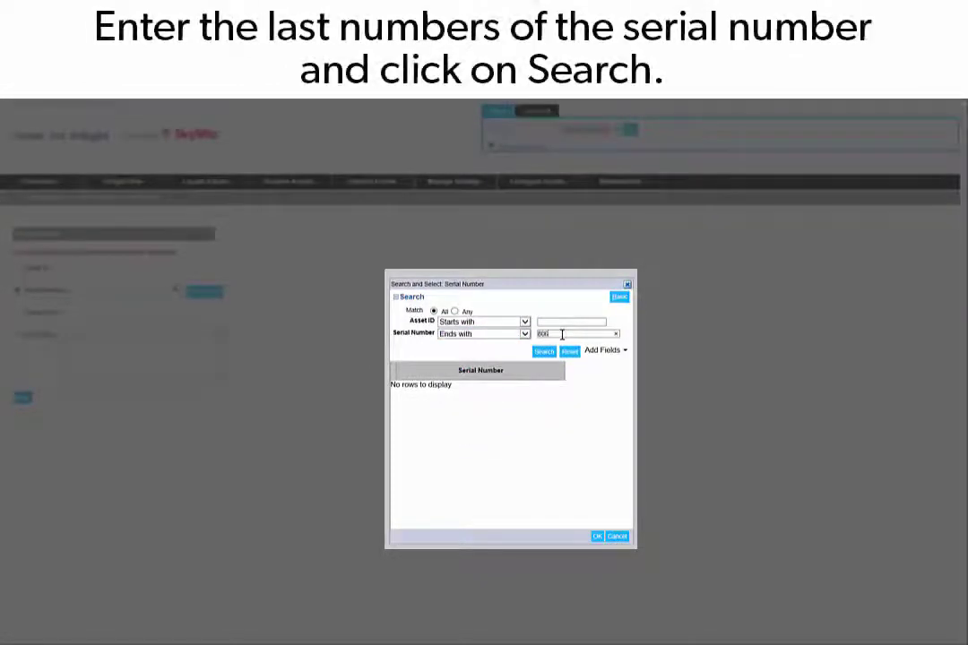
type("847")
left_click(544, 352)
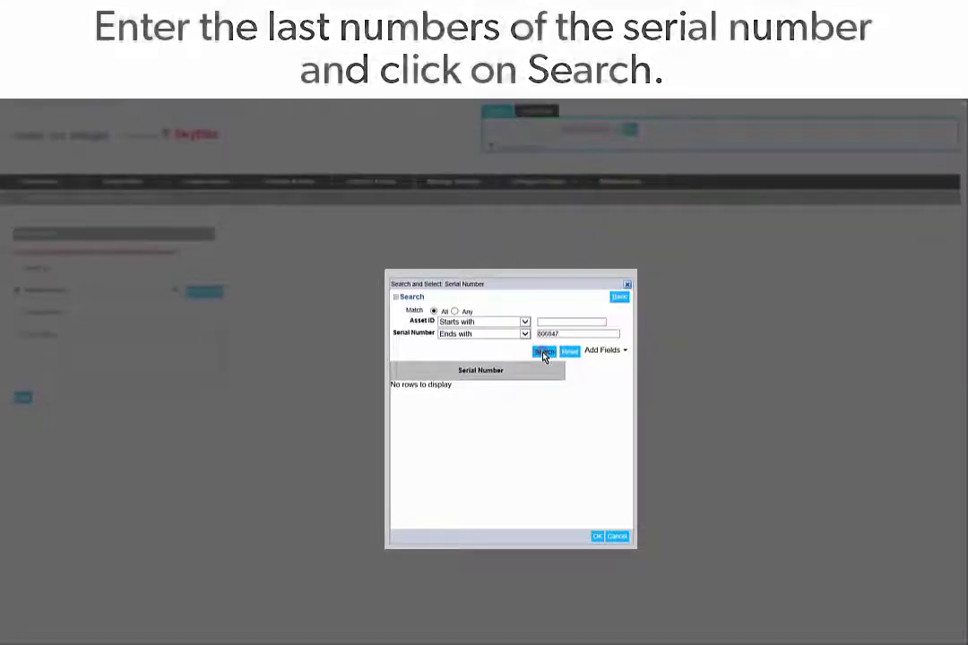
Choose the serial number ending in 806847 and add it to the MT S/N(s) list
left_click(427, 387)
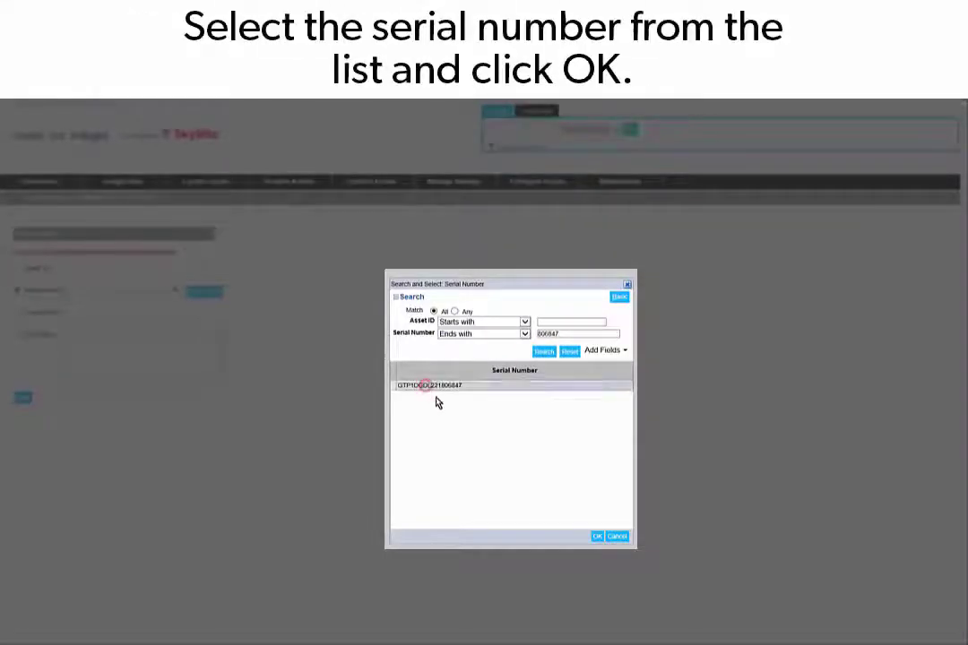
left_click(597, 537)
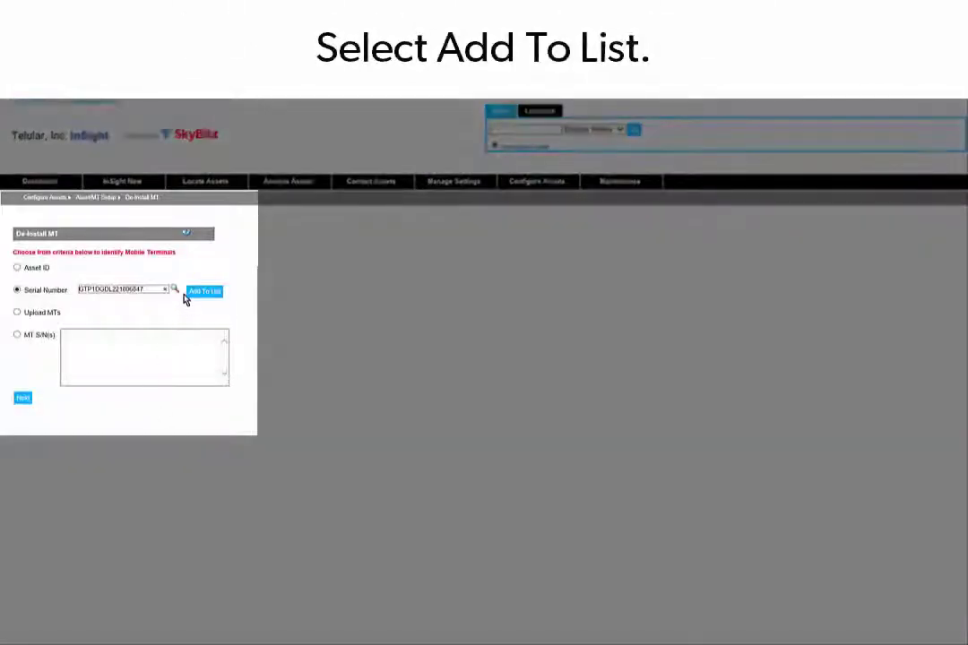
left_click(193, 294)
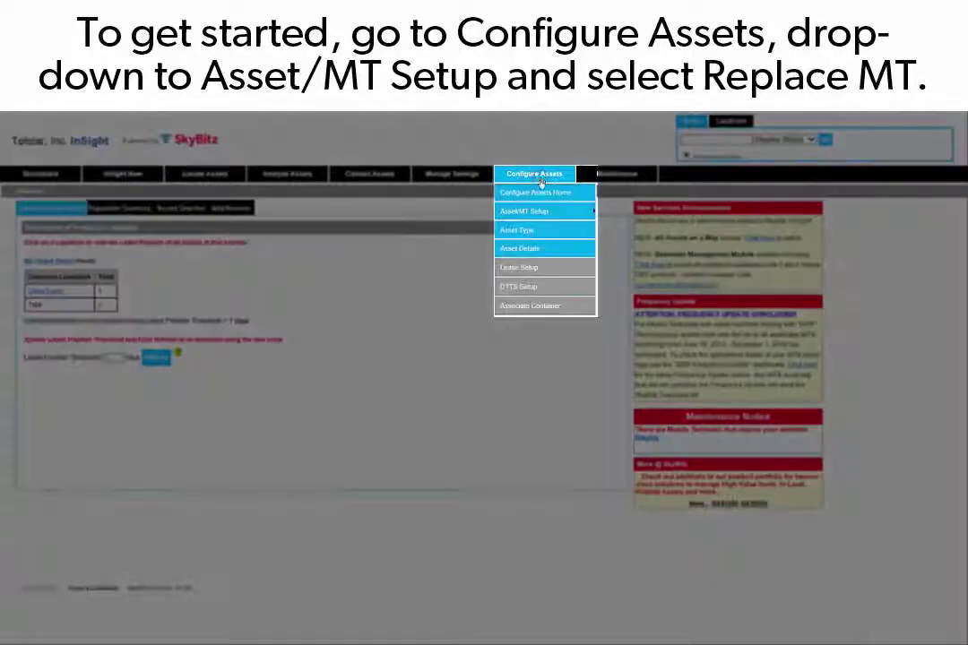
Open the Replace MT page and search by asset ID for T56061
mouse_move(556, 213)
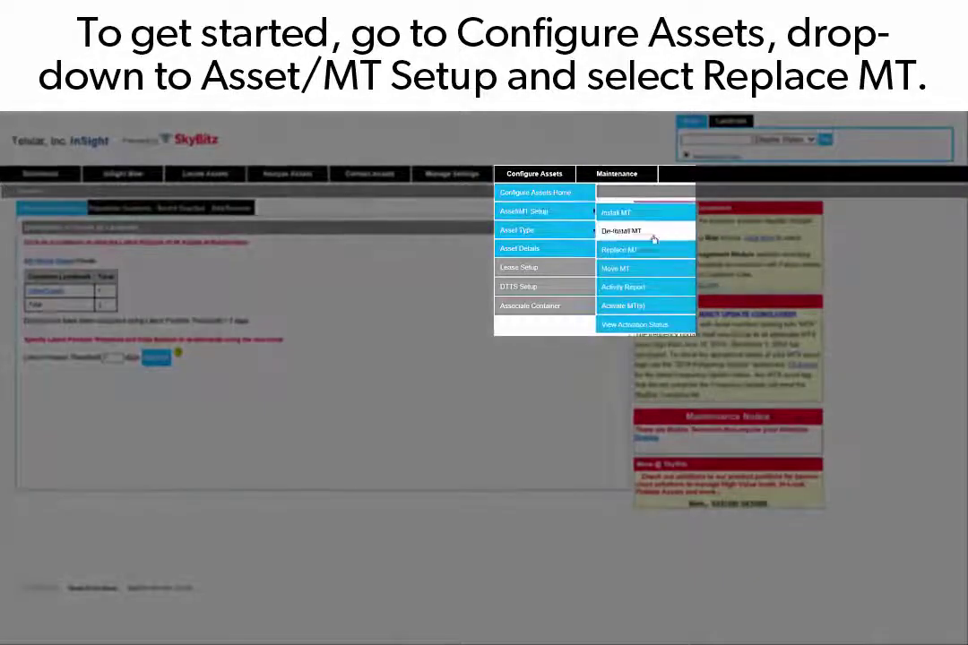
left_click(653, 250)
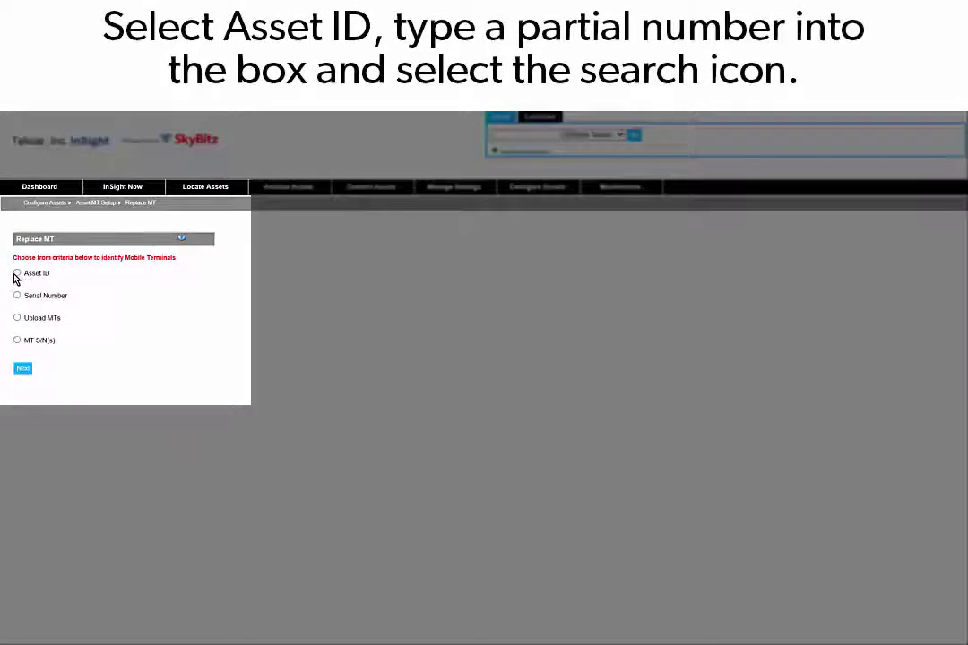
left_click(17, 273)
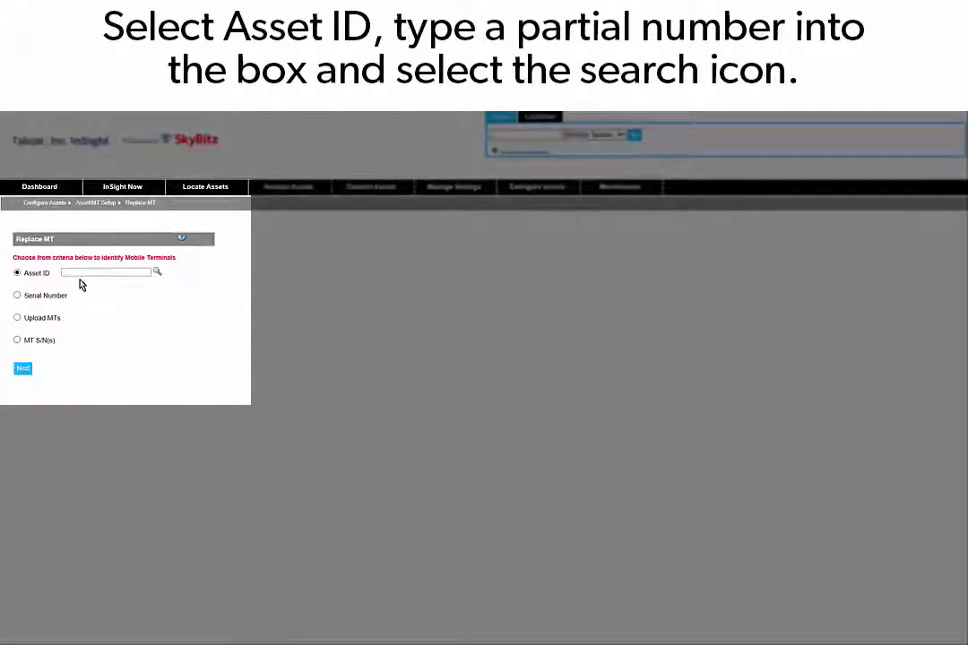
left_click(83, 273)
type("1")
type("06")
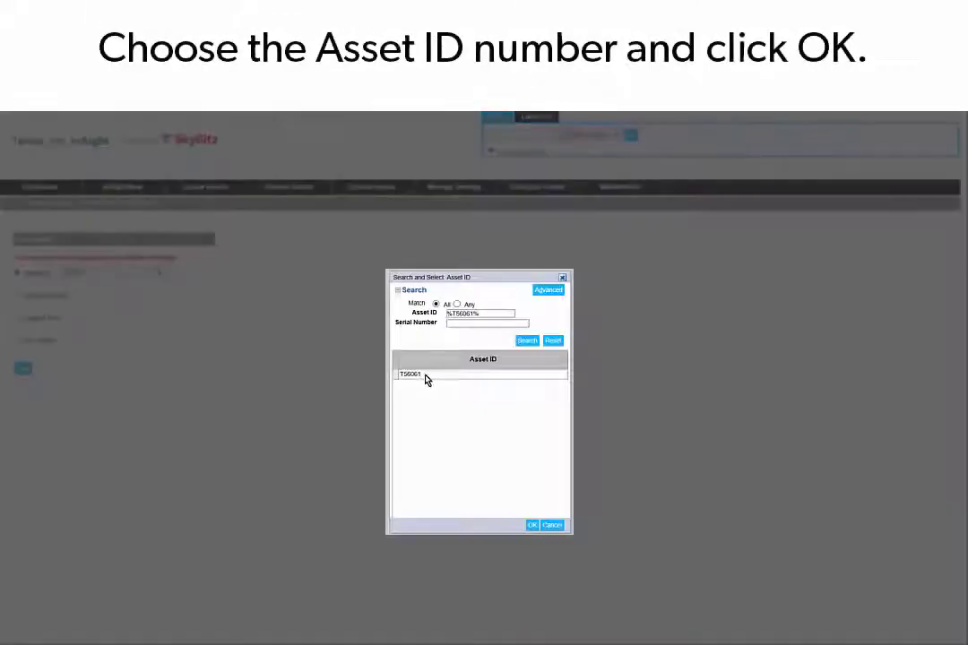
Choose asset T56061 from the search list and continue to the replacement details
left_click(425, 375)
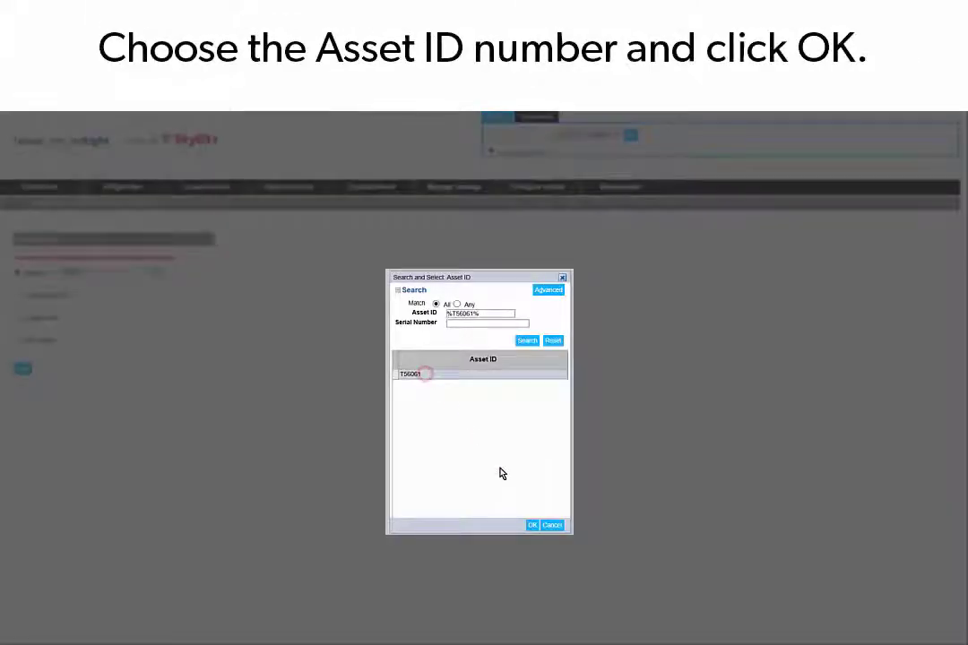
left_click(532, 526)
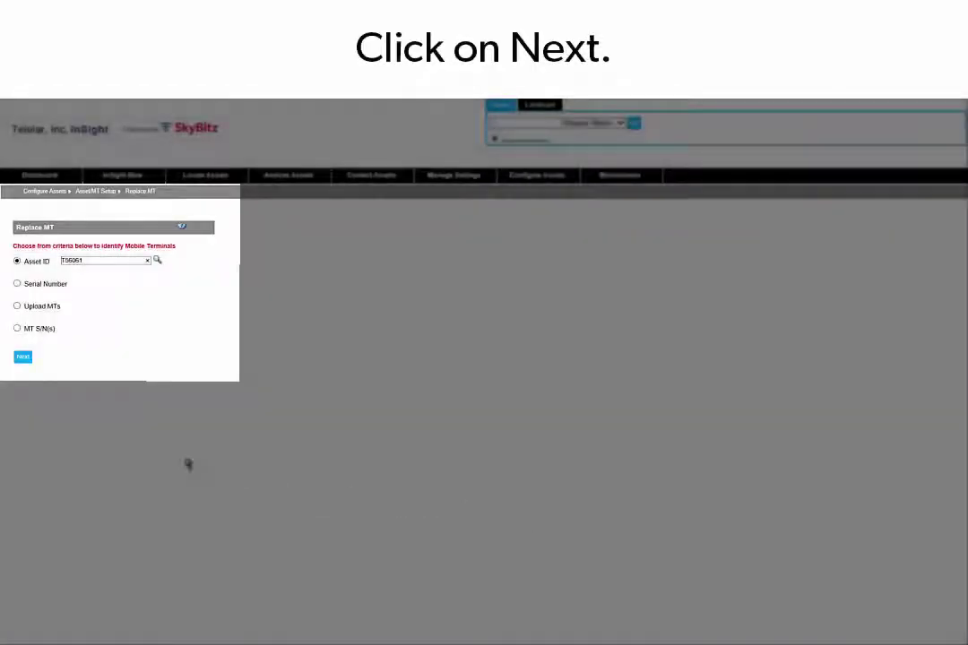
left_click(23, 358)
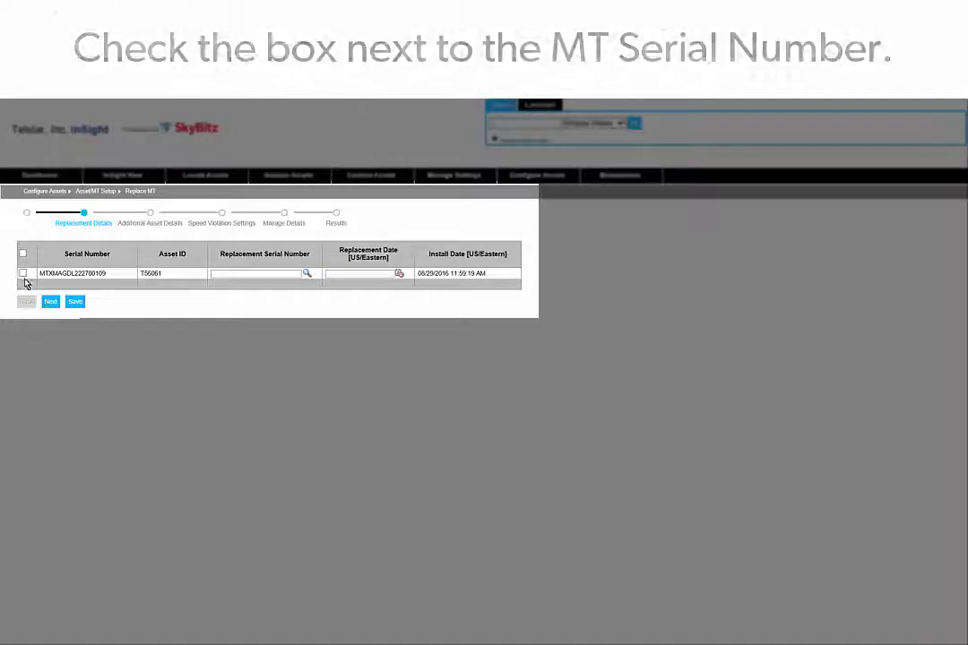
Mark the terminal on T56061, set its replacement serial number to GTP1DGDL221806847 with replacement date 08/29/2016, and continue to the additional asset details
left_click(24, 276)
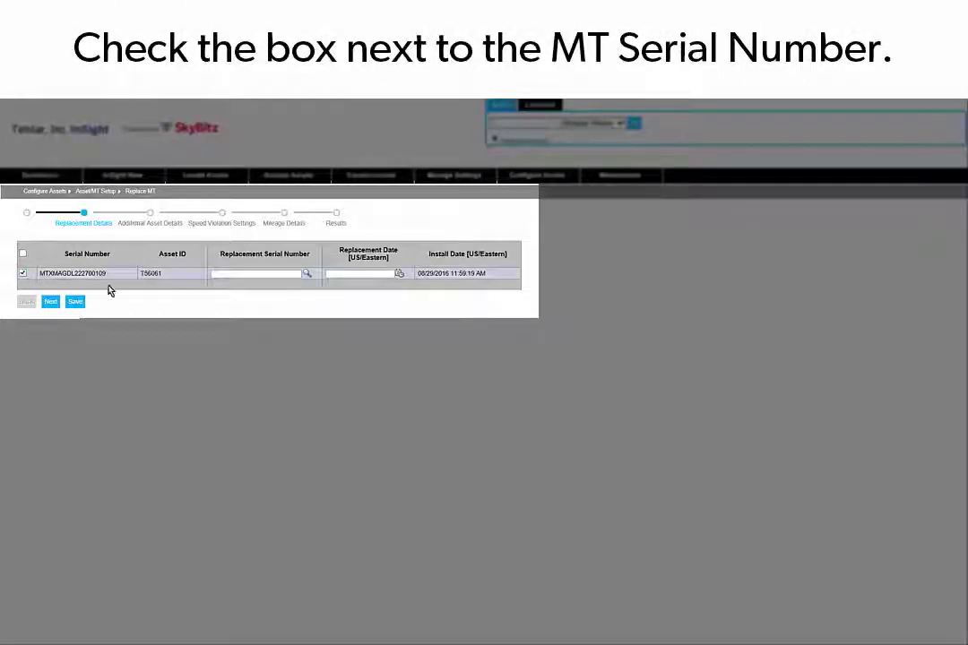
left_click(258, 274)
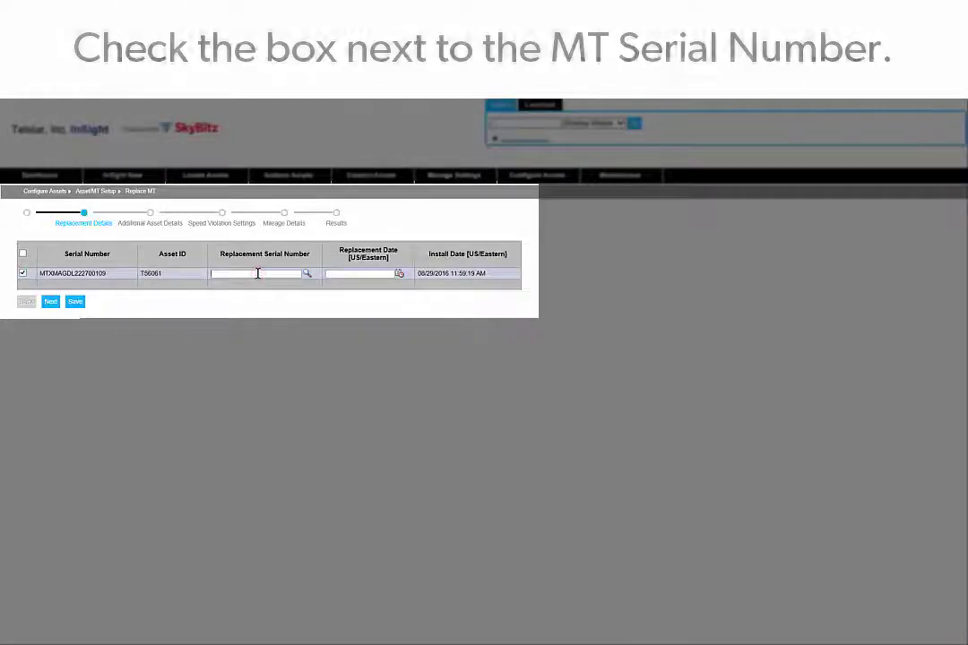
type("S56546")
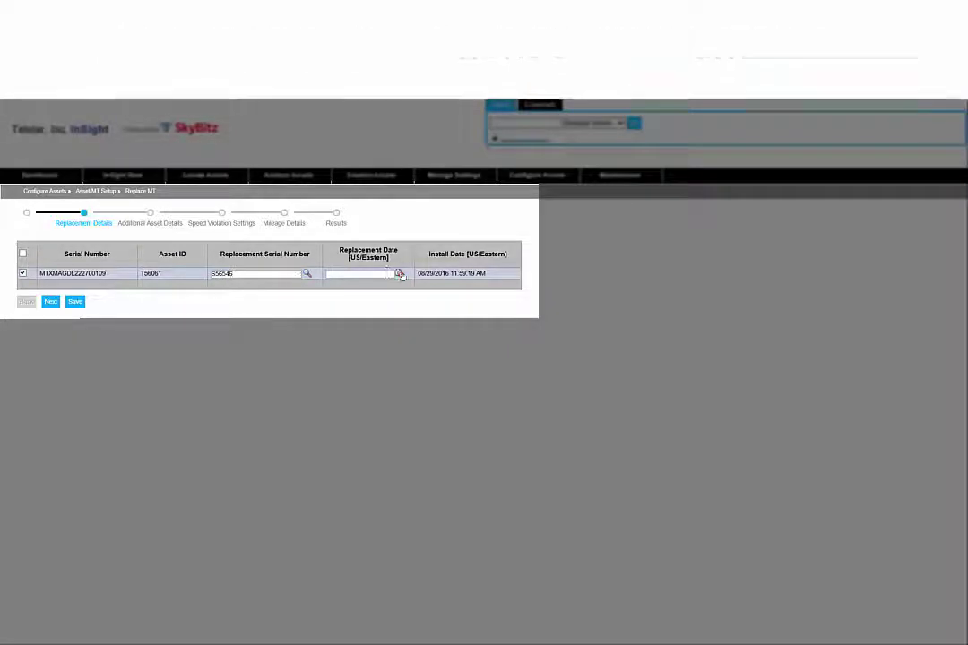
left_click(399, 274)
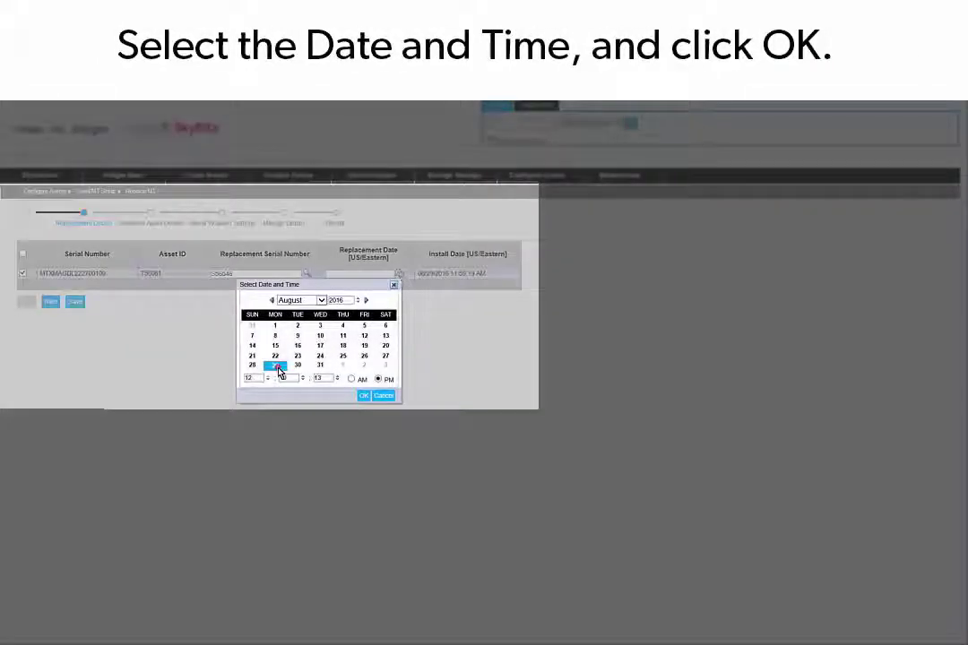
left_click(363, 396)
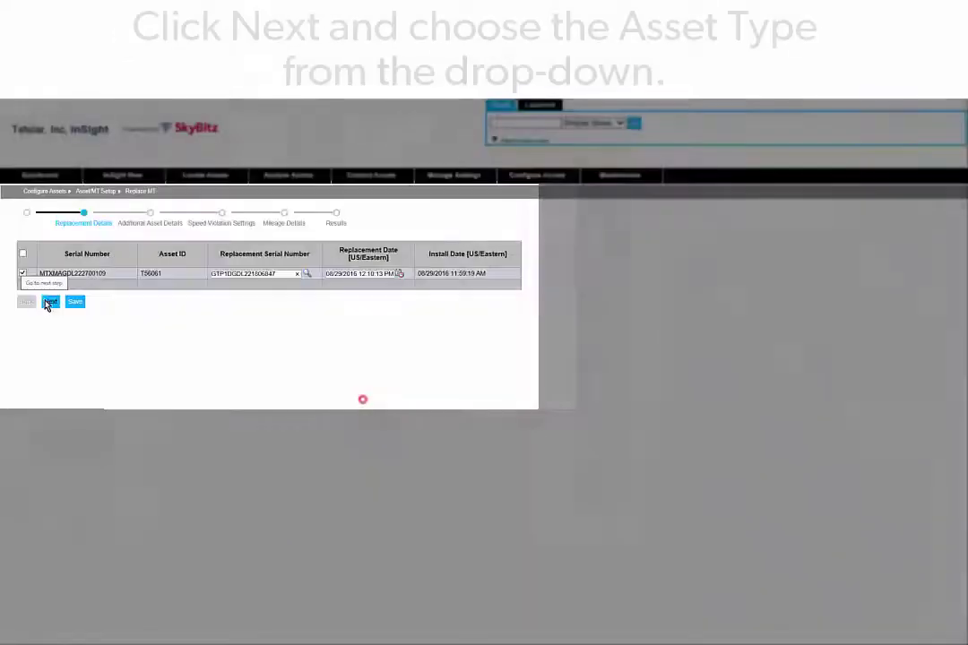
left_click(50, 302)
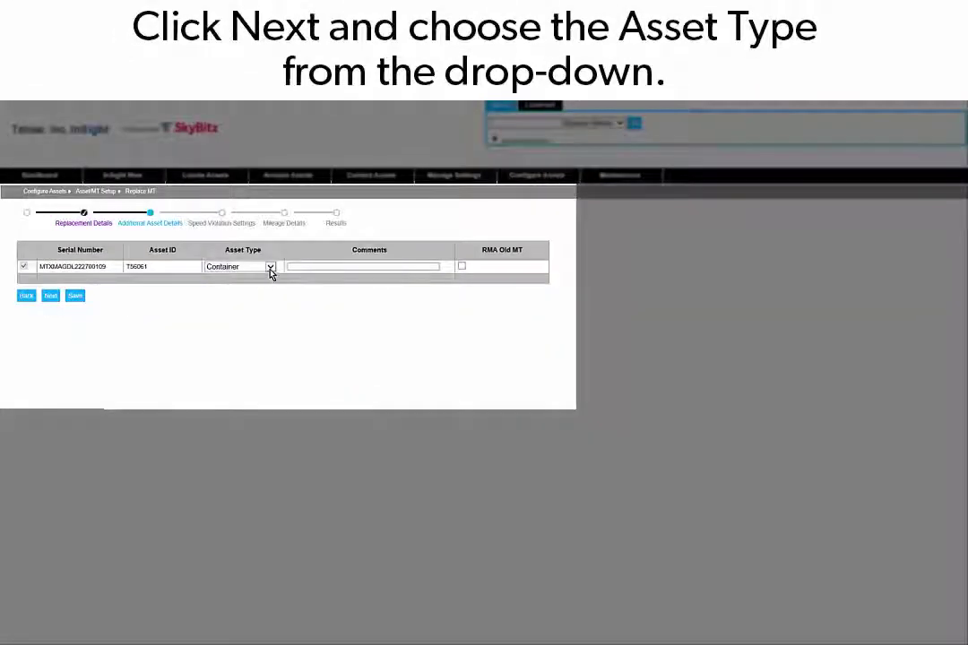
Set the asset type to Dry Van and enter the comment "Replaced 8/29/2016 in Orlando, FL"
left_click(270, 268)
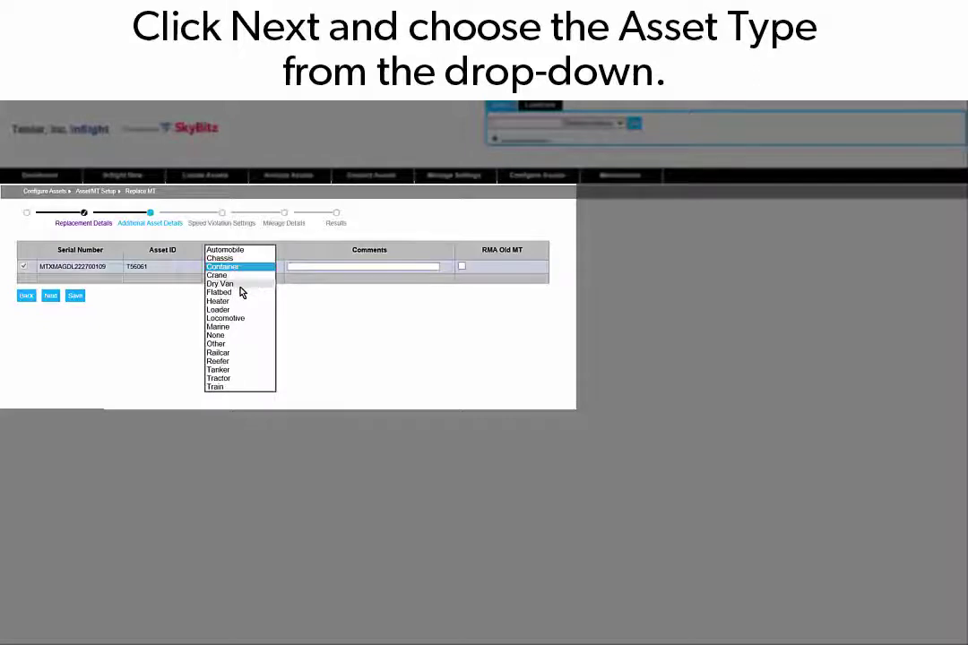
left_click(239, 284)
left_click(328, 266)
type("Re")
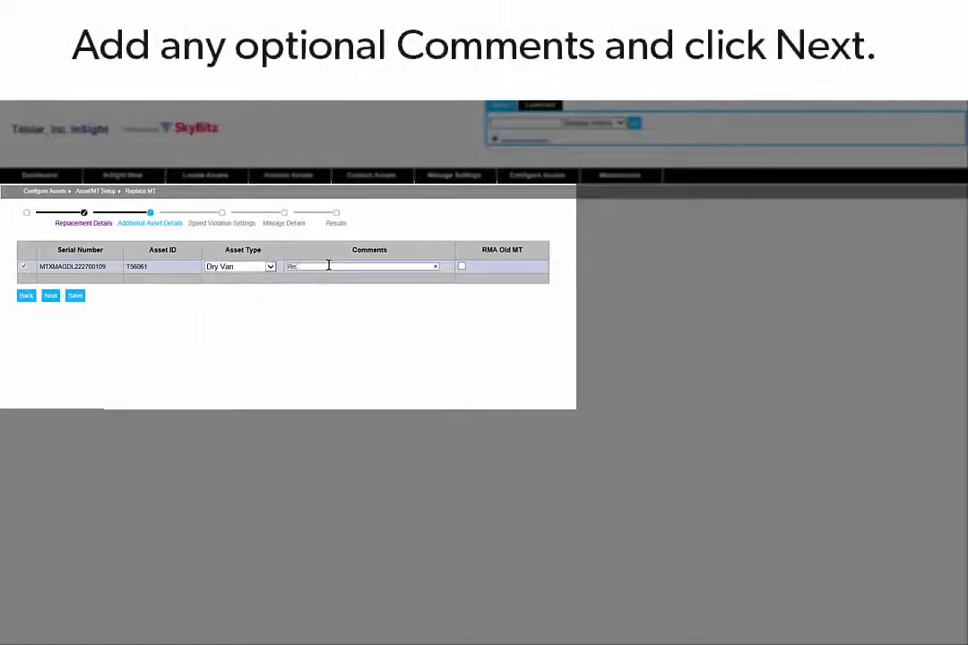
type("placed 8/29/2016")
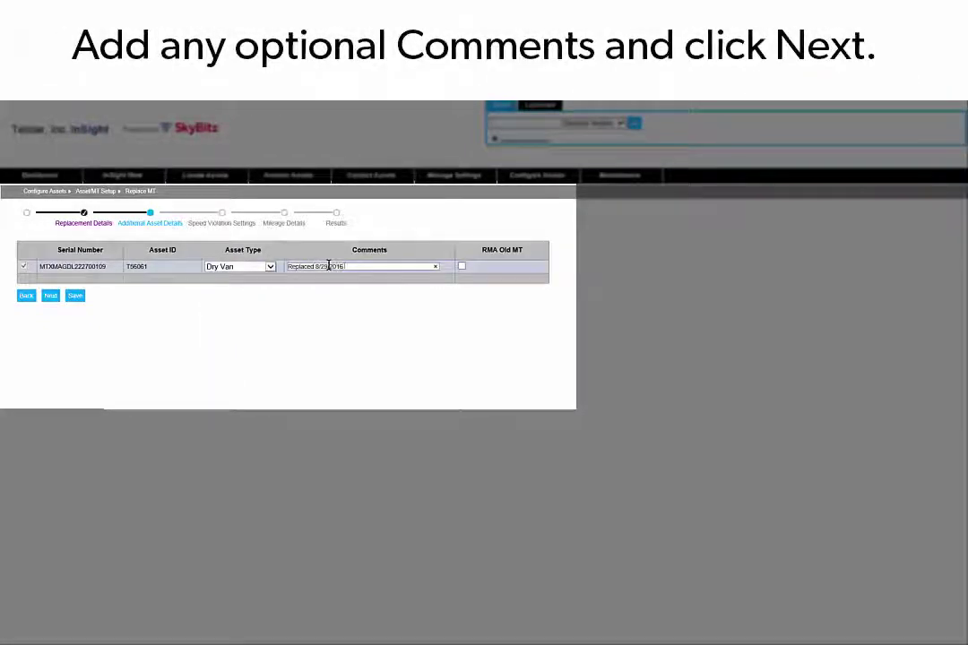
type(" in Orlando, FL")
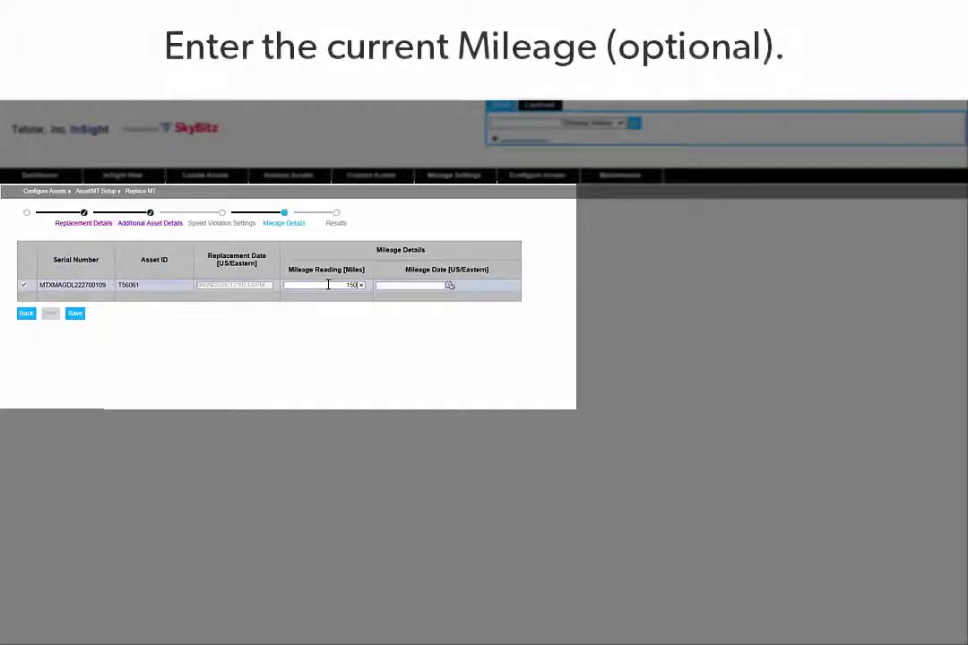
Enter a mileage reading of 150000 miles for T56061 with a mileage date of August 24, 2016
type("0000")
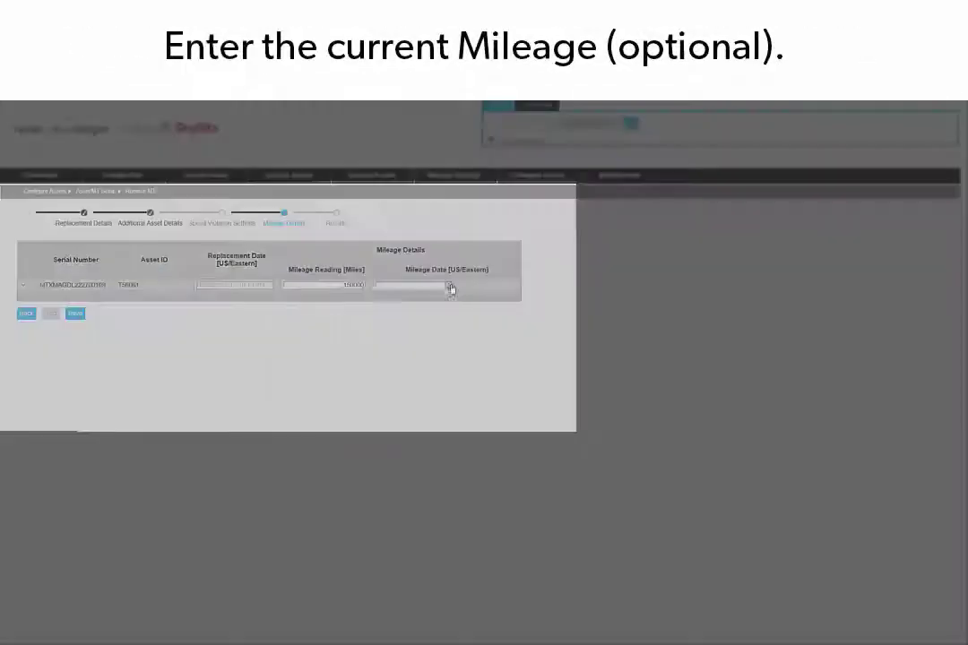
left_click(449, 285)
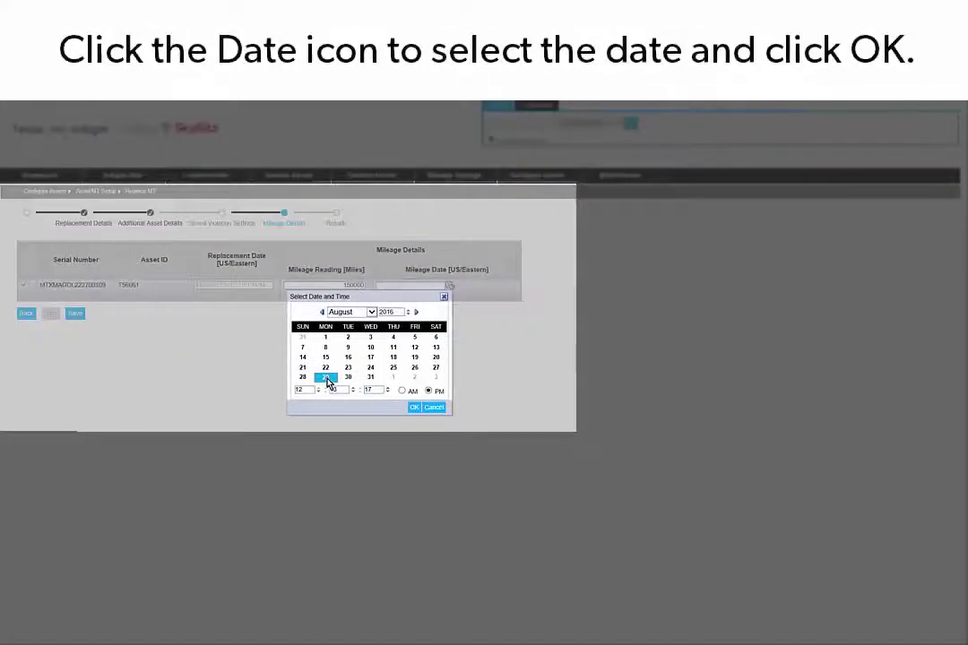
left_click(370, 368)
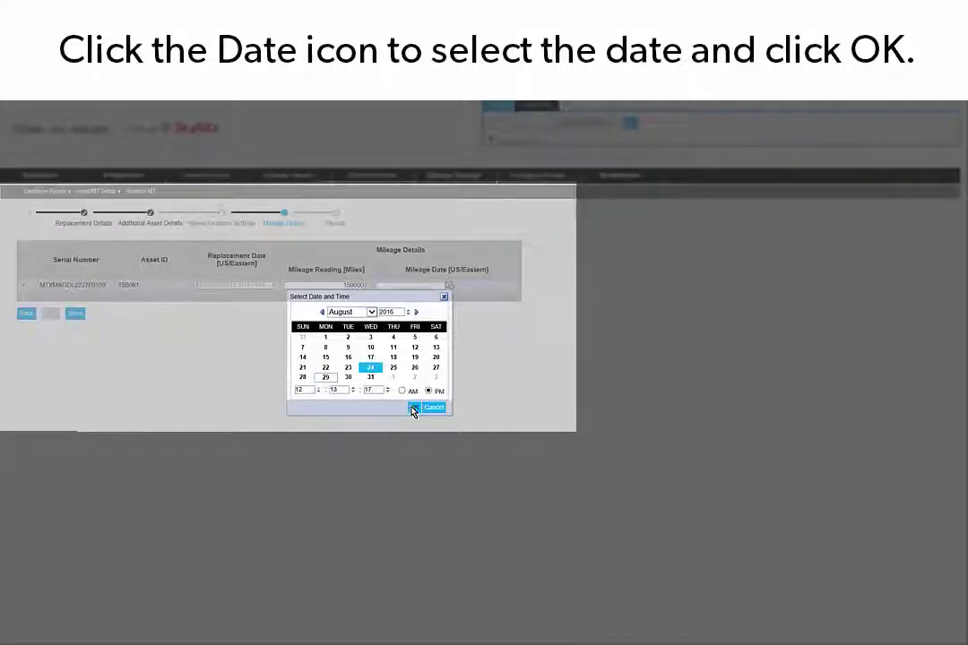
left_click(413, 409)
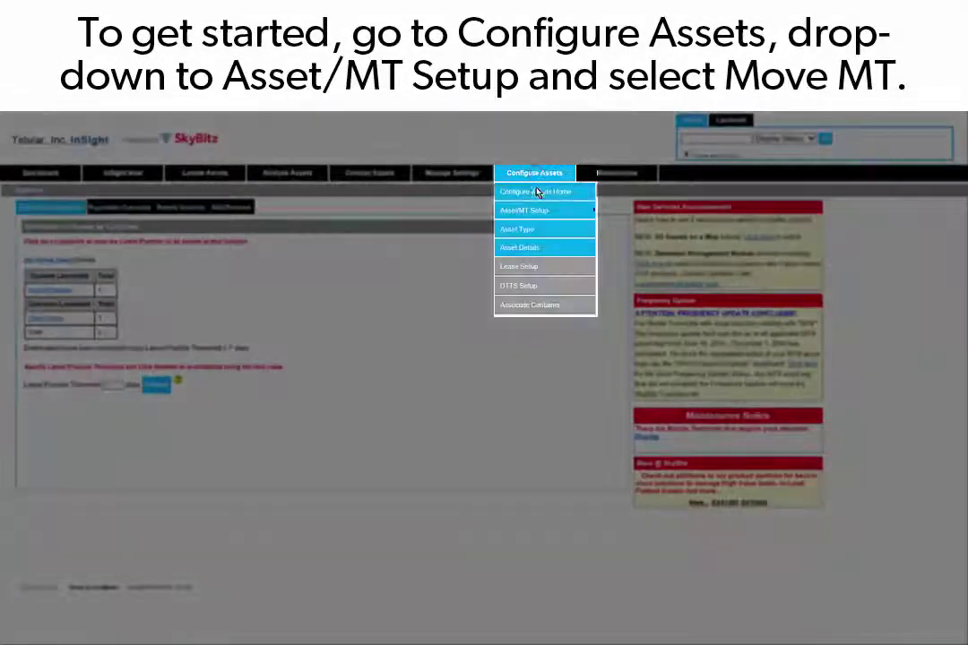
Open the Move MT page and search by asset ID for MB
mouse_move(541, 211)
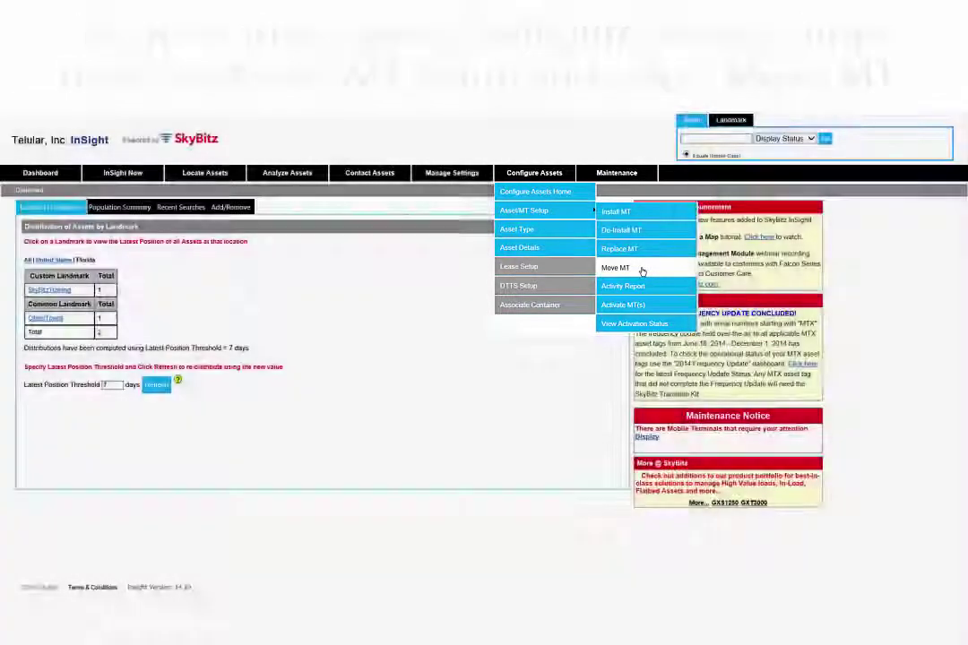
left_click(641, 271)
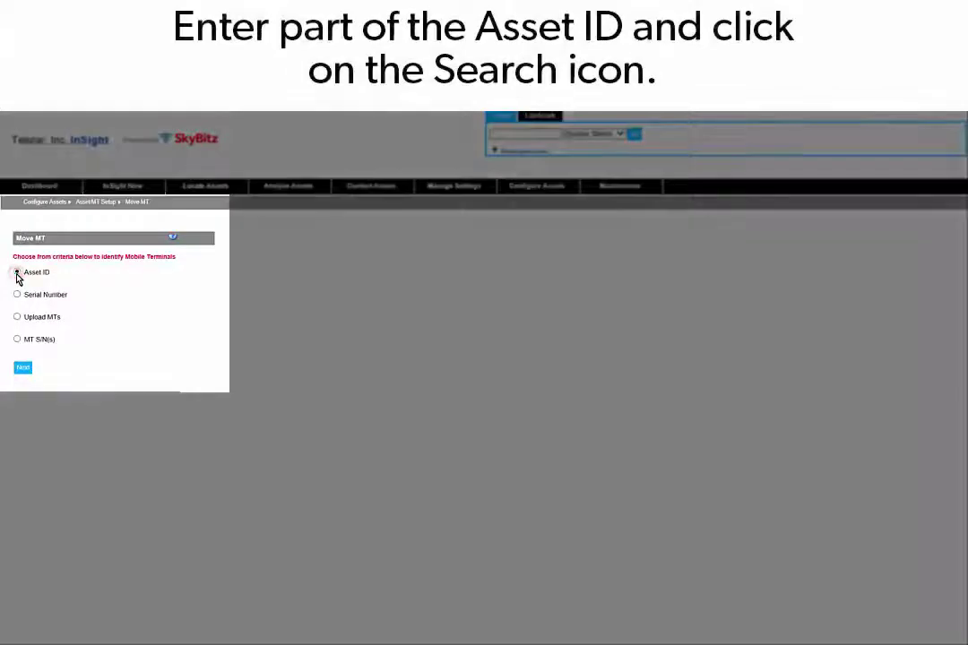
left_click(17, 272)
type("MB")
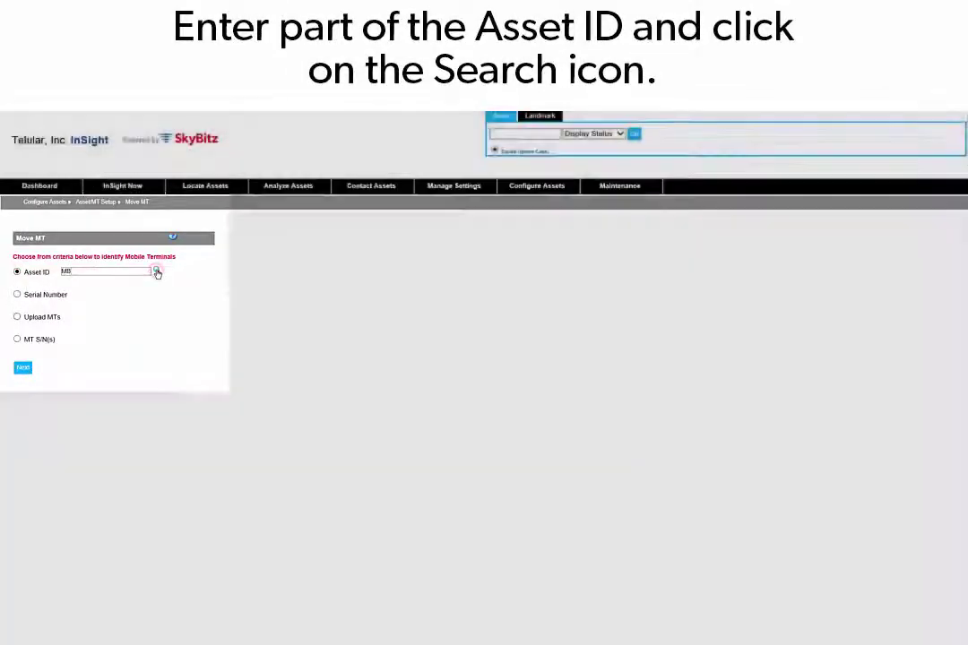
left_click(157, 273)
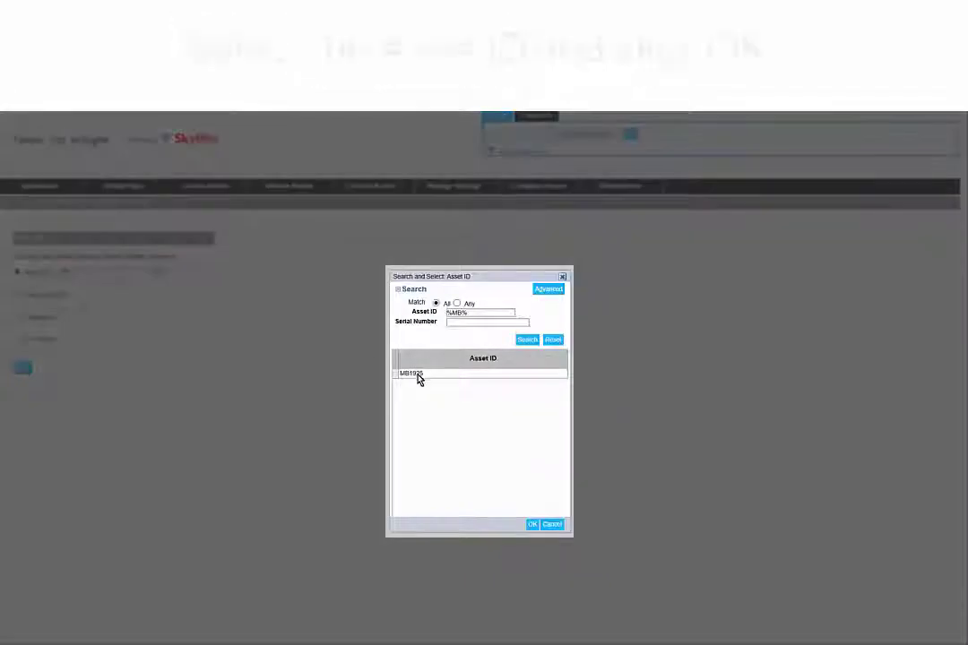
Choose asset MB1925 from the search list and continue to the move details
left_click(423, 375)
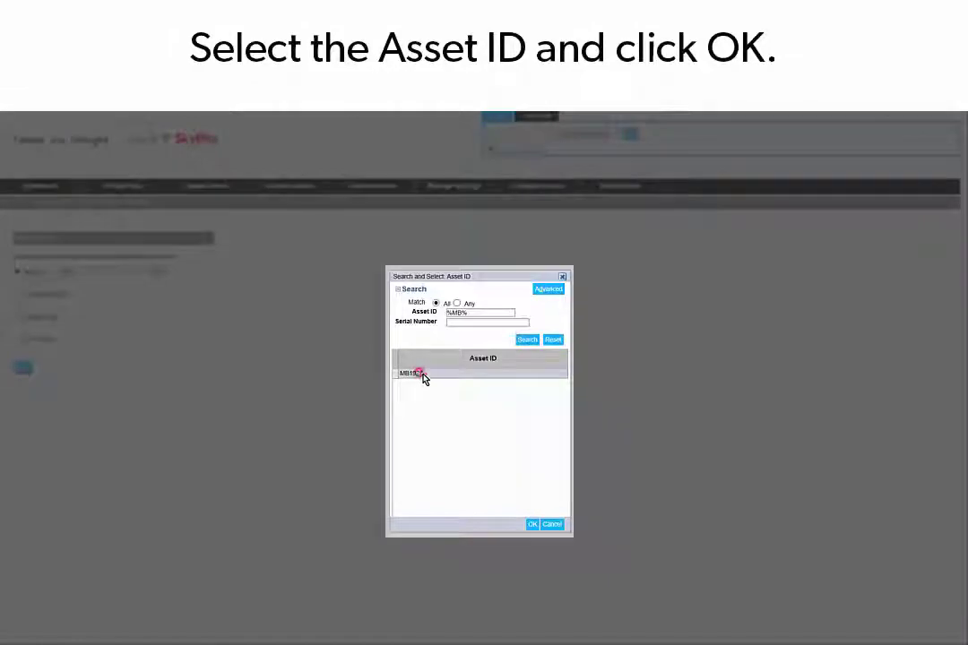
left_click(532, 526)
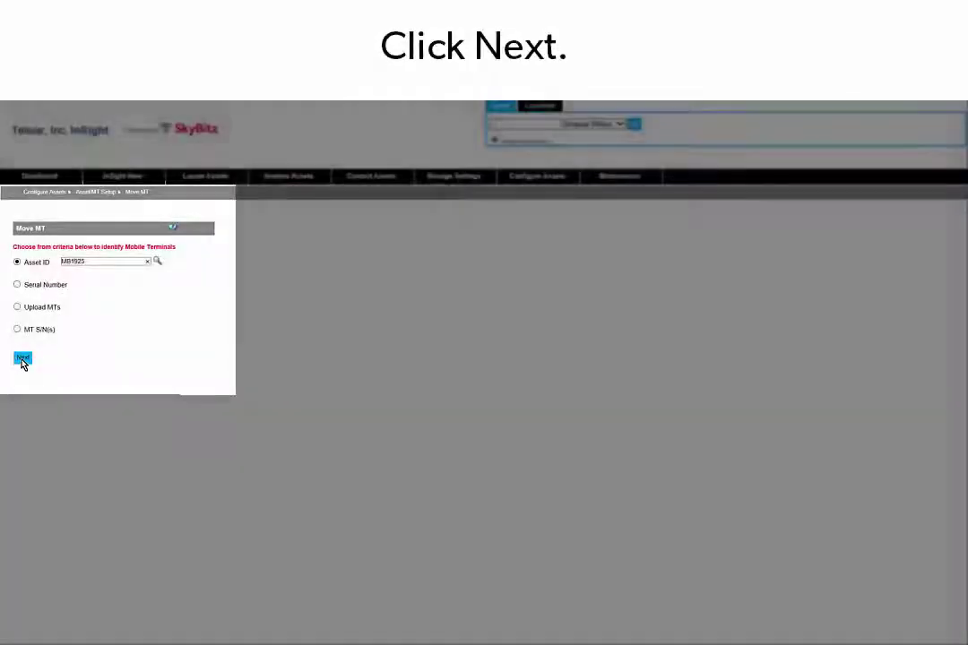
left_click(23, 358)
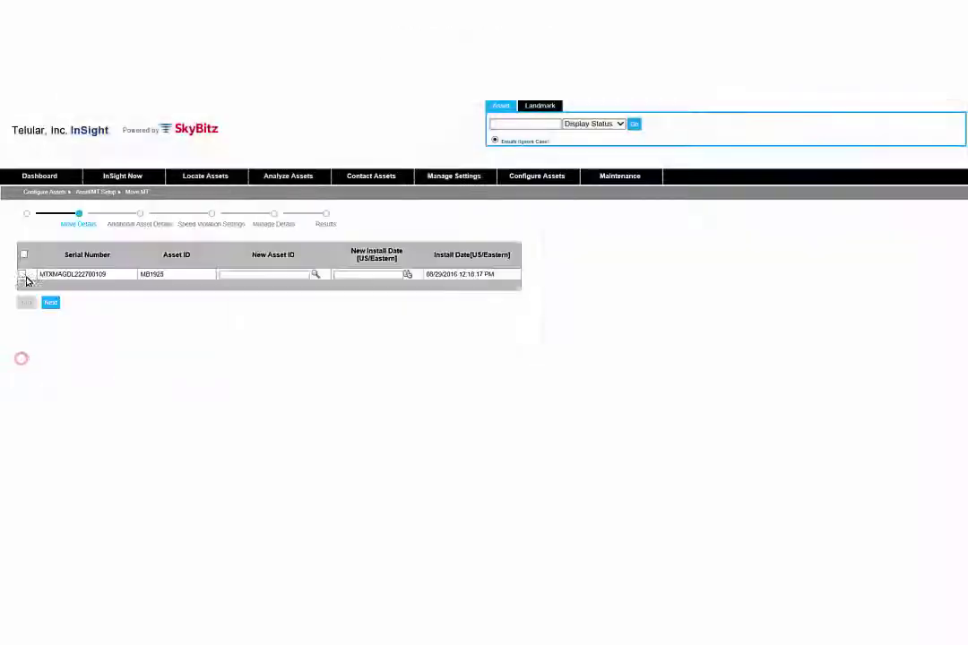
Mark the MB1925 terminal, set the new asset ID to T560061 with new install date 08/29/2016, and continue to the additional asset details
left_click(21, 274)
left_click(288, 275)
type("T")
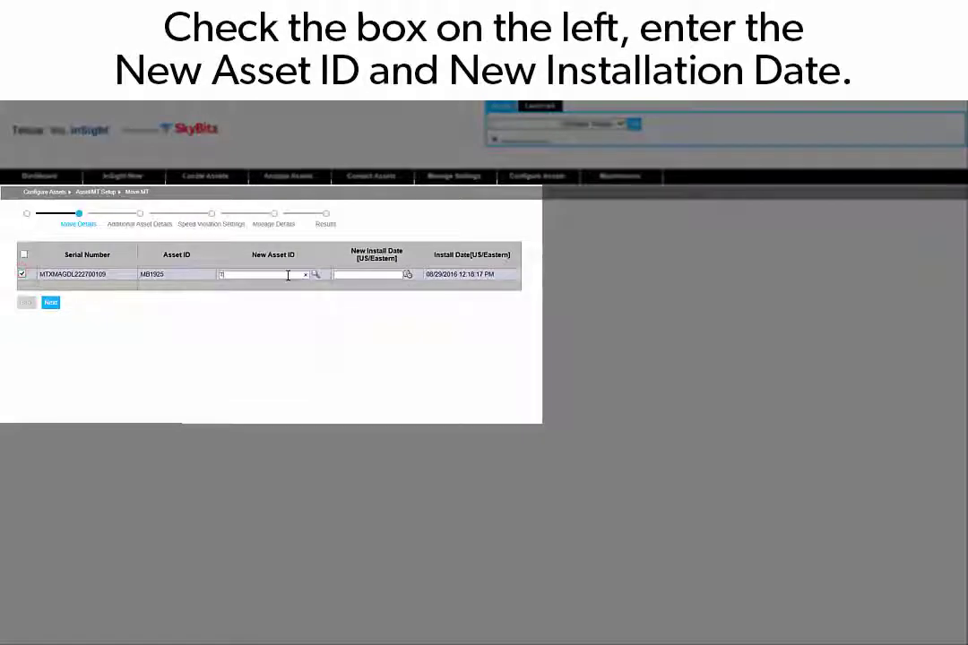
type("560061")
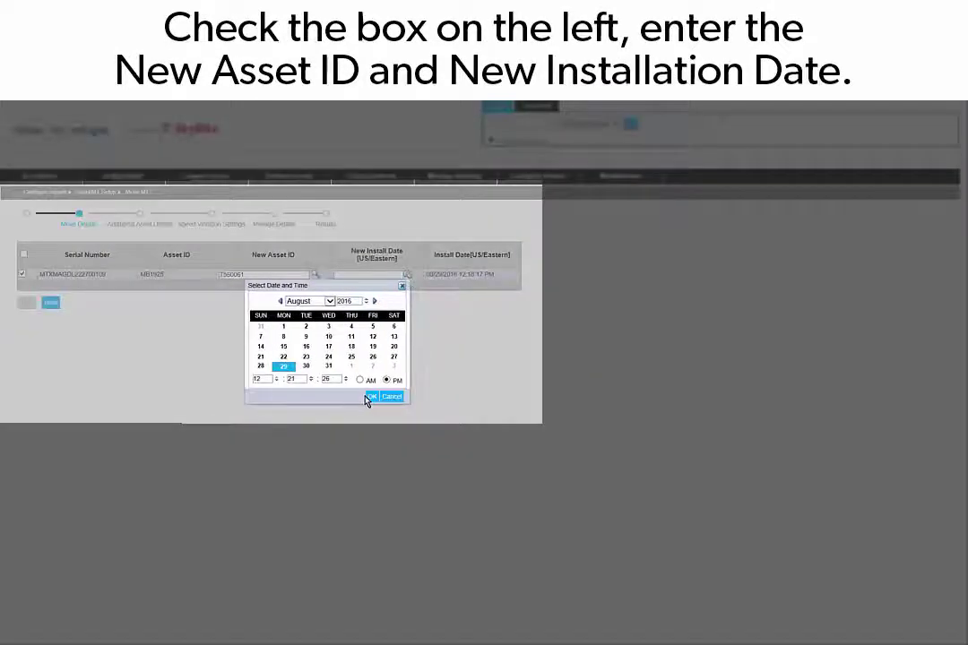
left_click(370, 397)
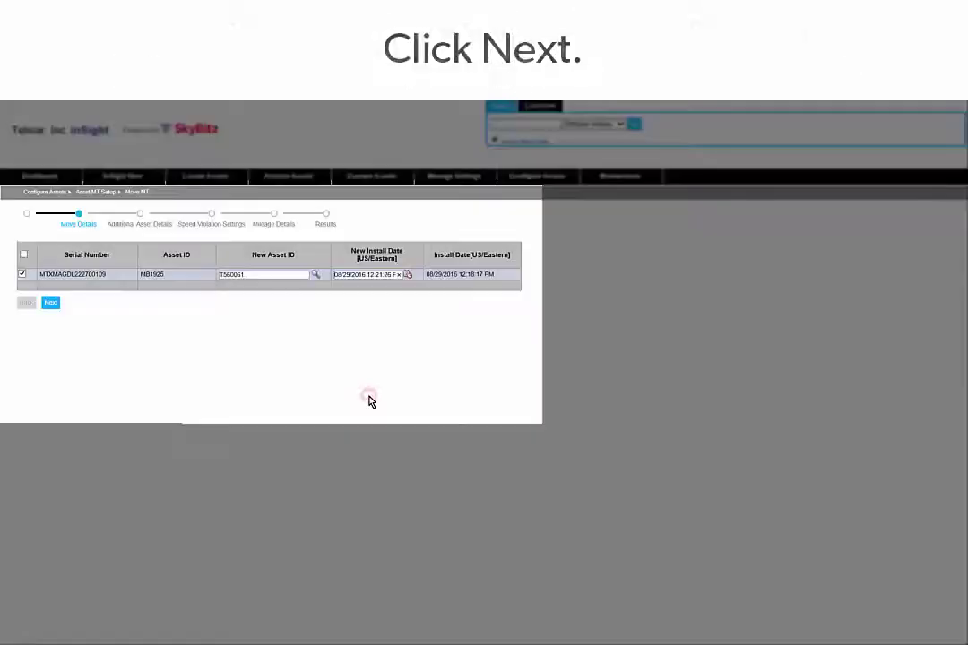
left_click(50, 303)
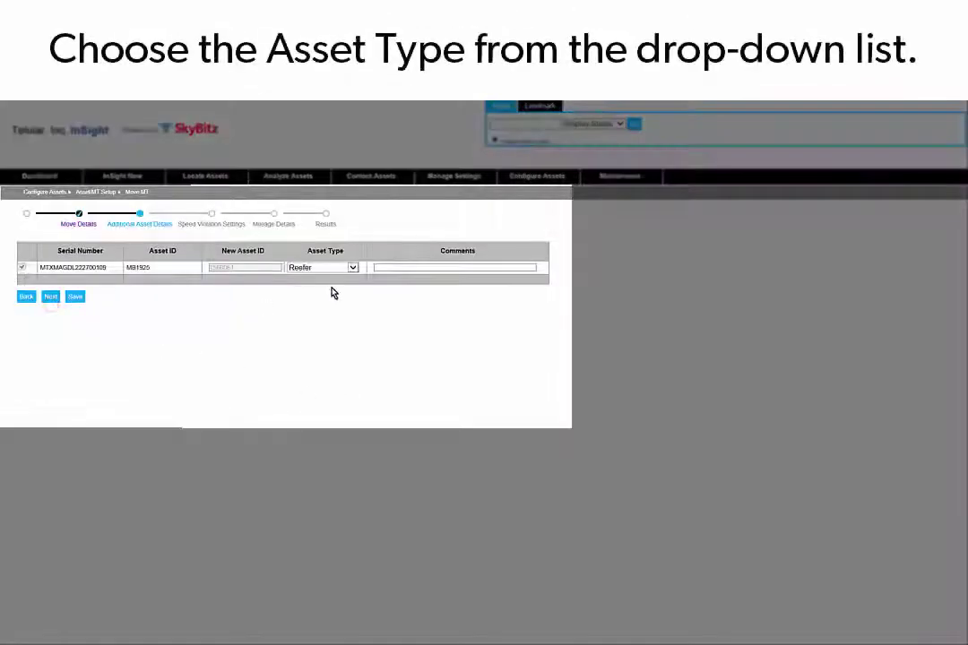
Set the moved terminal's asset type to Dry Van with the comment "East Coast Shipping" and continue to the mileage details
left_click(354, 267)
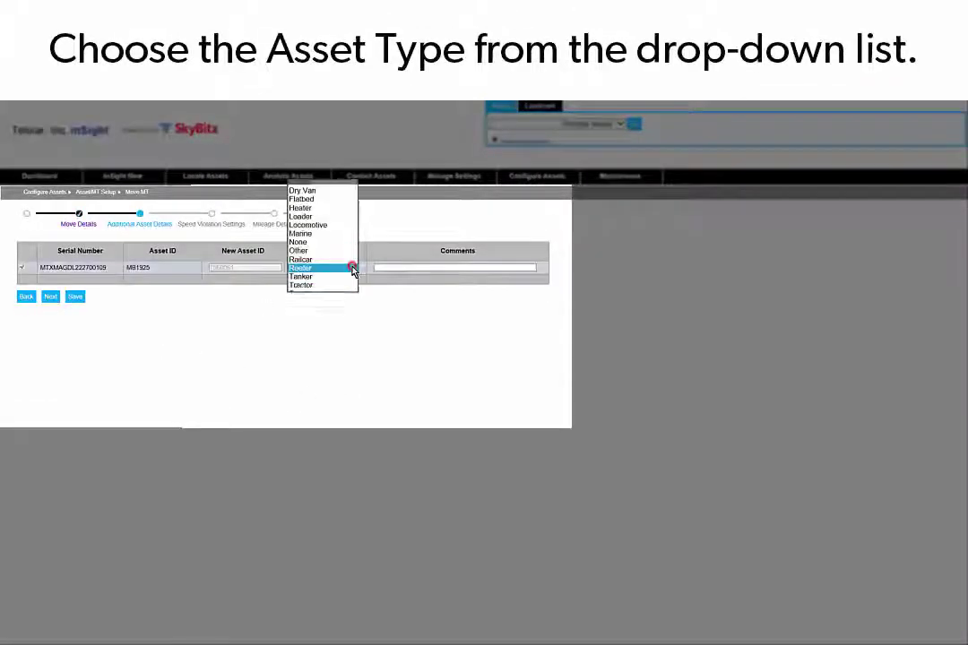
left_click(325, 191)
left_click(407, 267)
type("East Coast Sh")
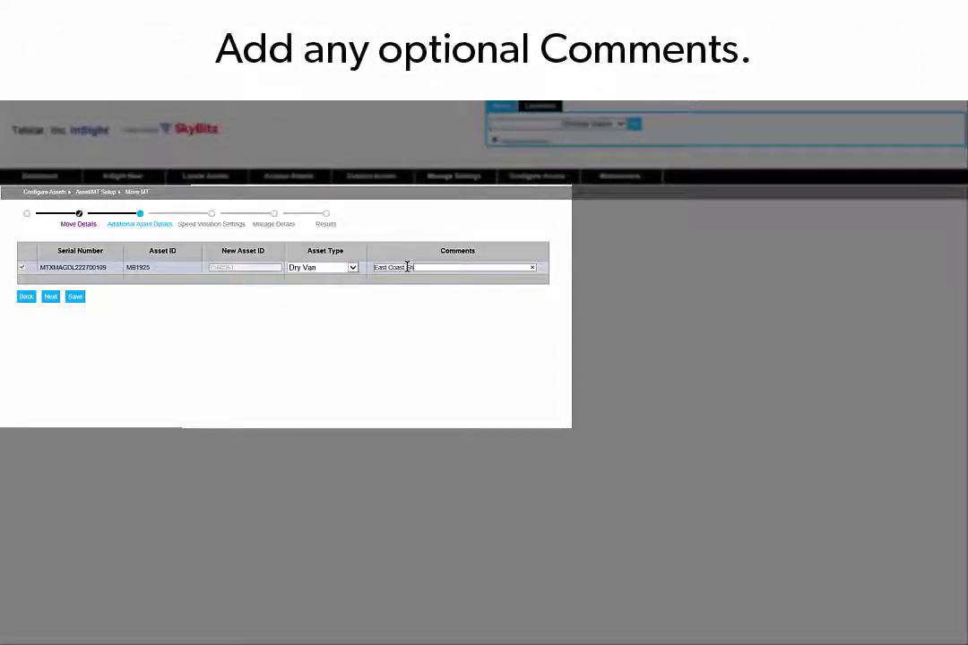
type("ipping")
left_click(51, 297)
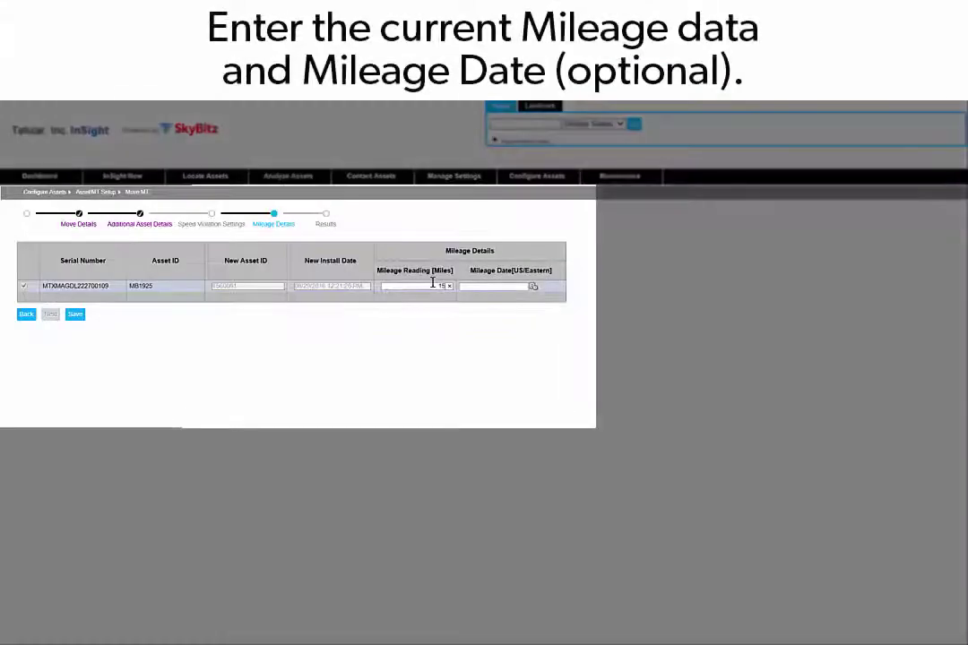
Enter a mileage reading of 15700 miles dated 08/29/2016 and save the terminal move
type("00")
left_click(532, 286)
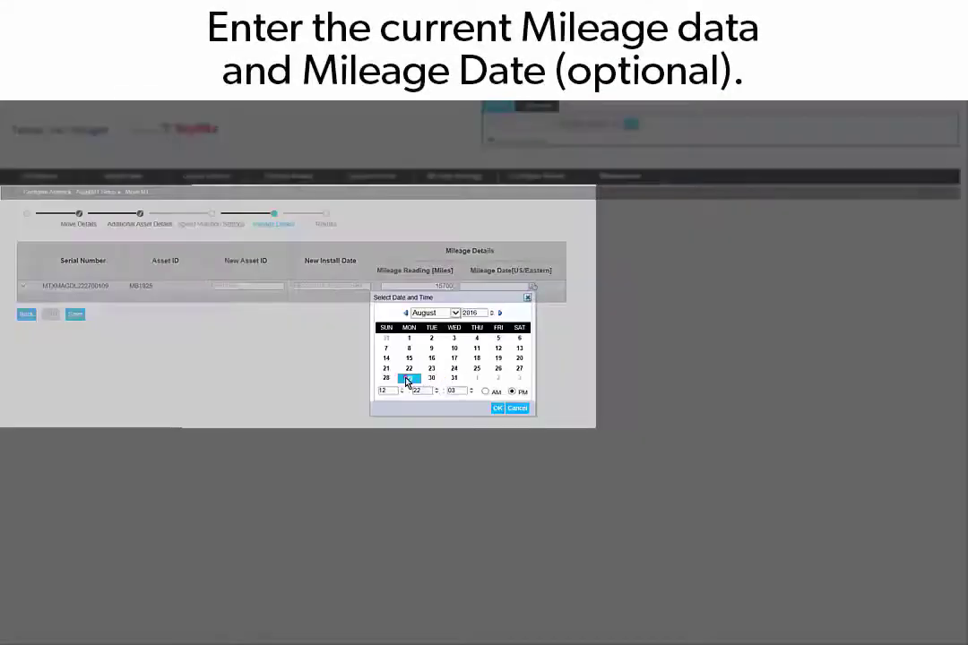
left_click(496, 409)
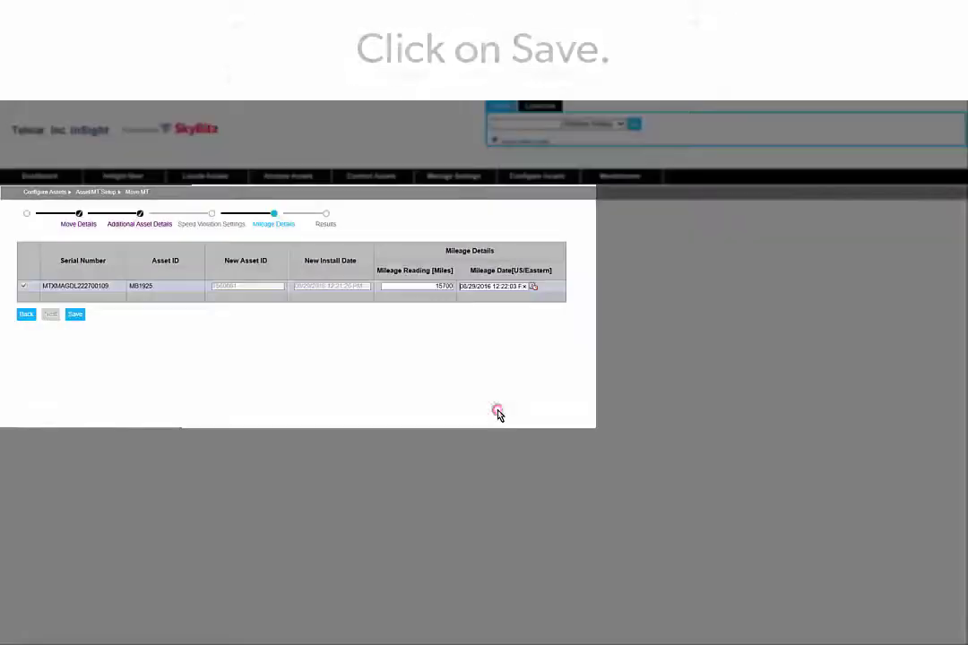
left_click(75, 314)
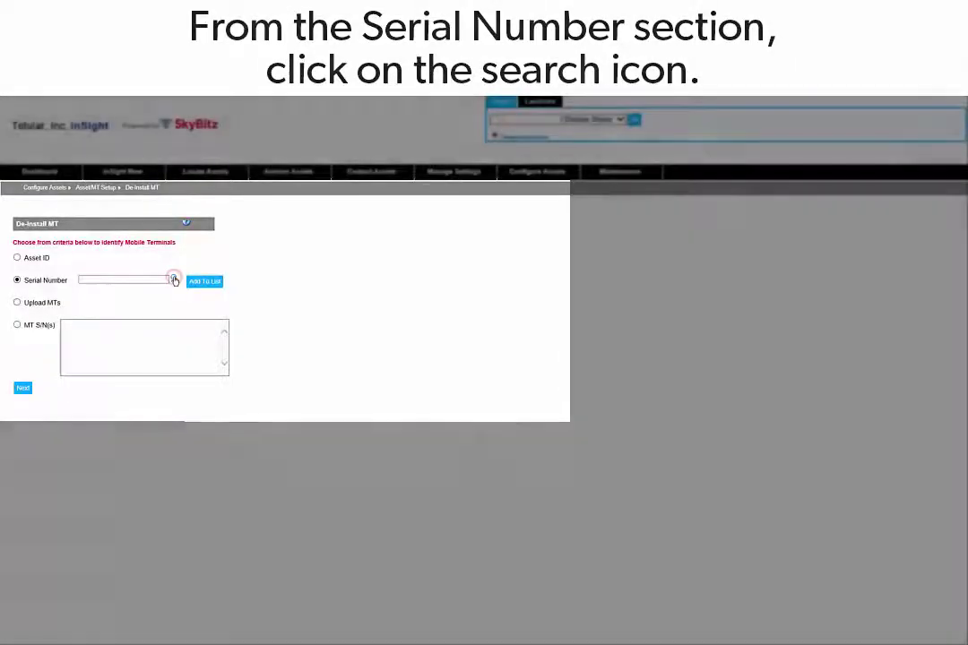
On the De-Install MT page, find the terminal whose asset ID starts with t56 and add its serial number to the MT S/N(s) list
left_click(175, 279)
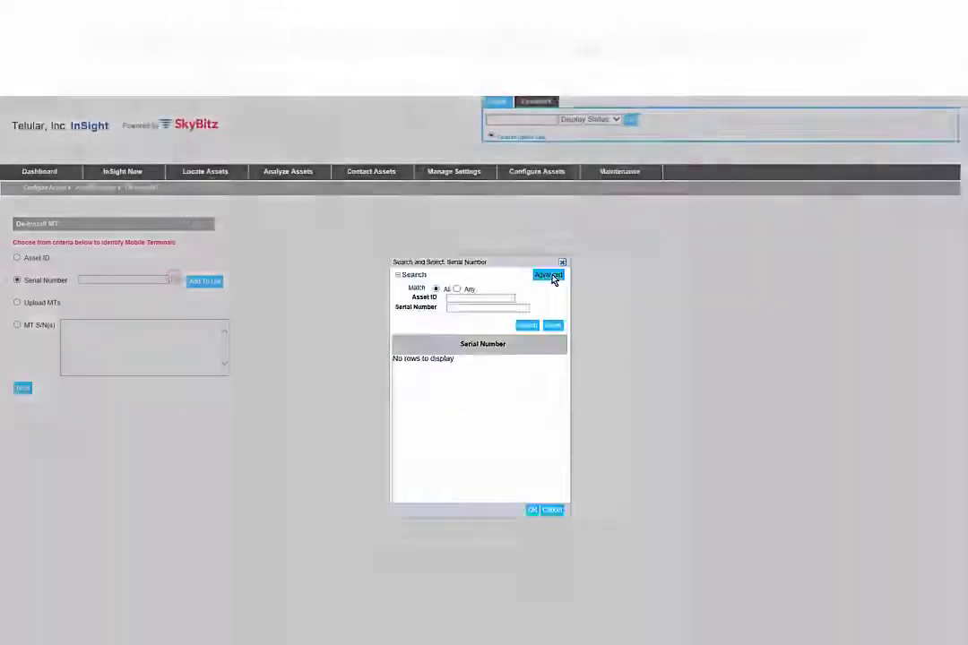
left_click(578, 300)
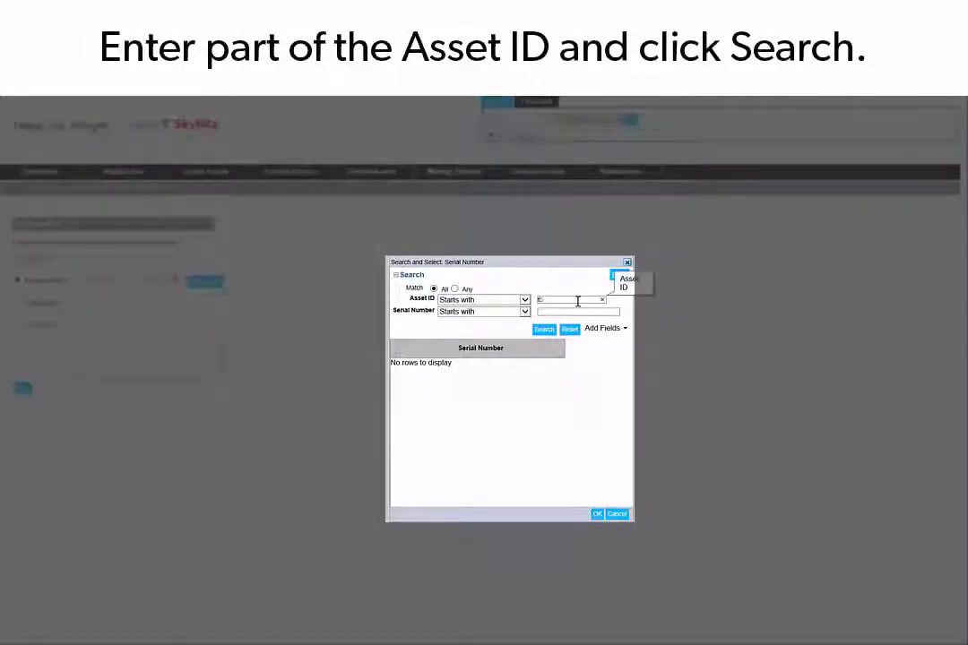
left_click(543, 330)
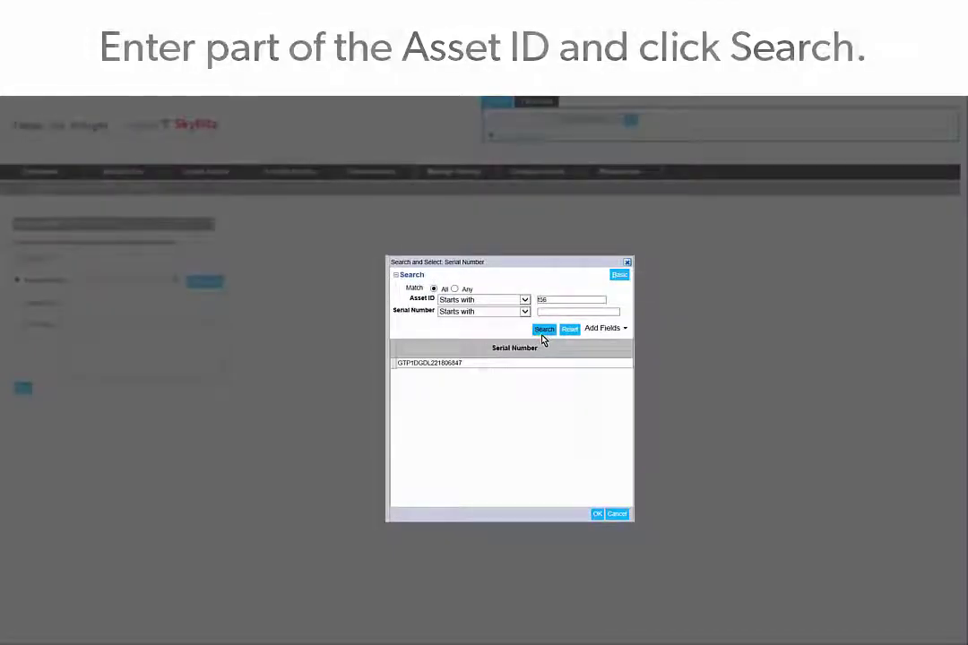
left_click(455, 363)
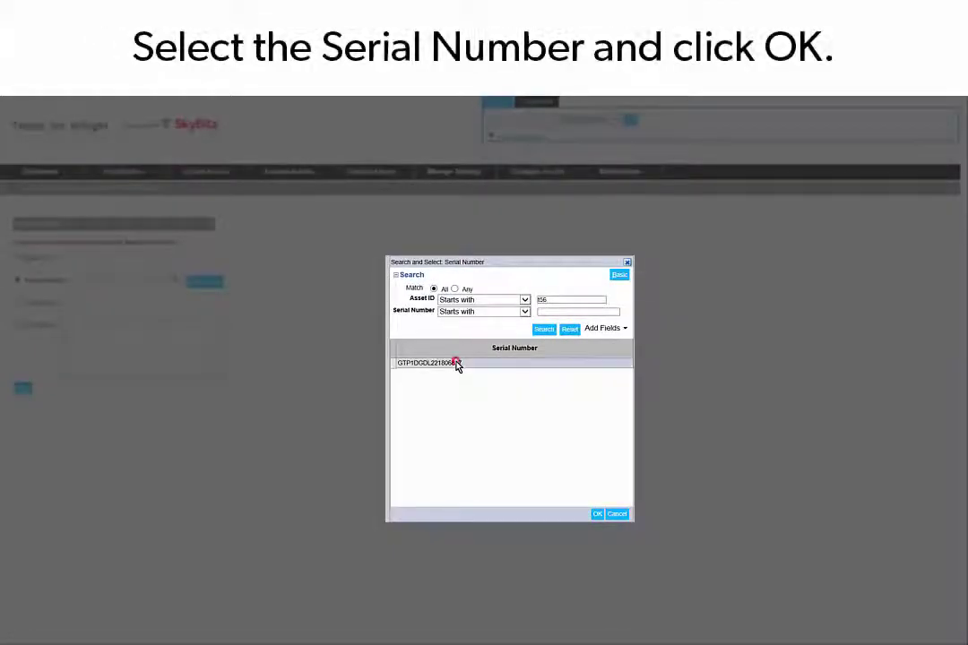
left_click(597, 514)
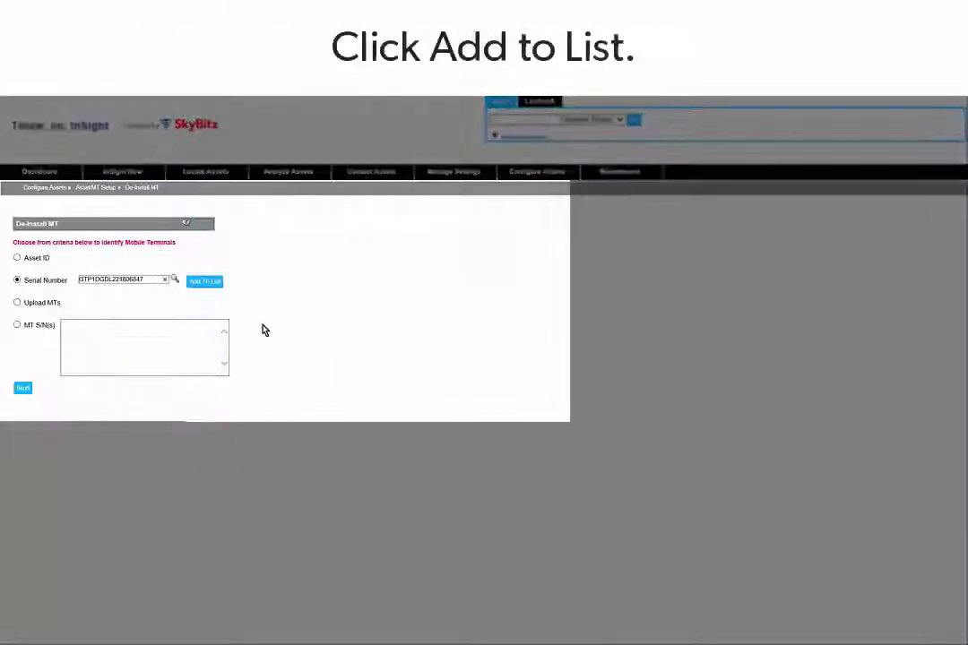
left_click(205, 283)
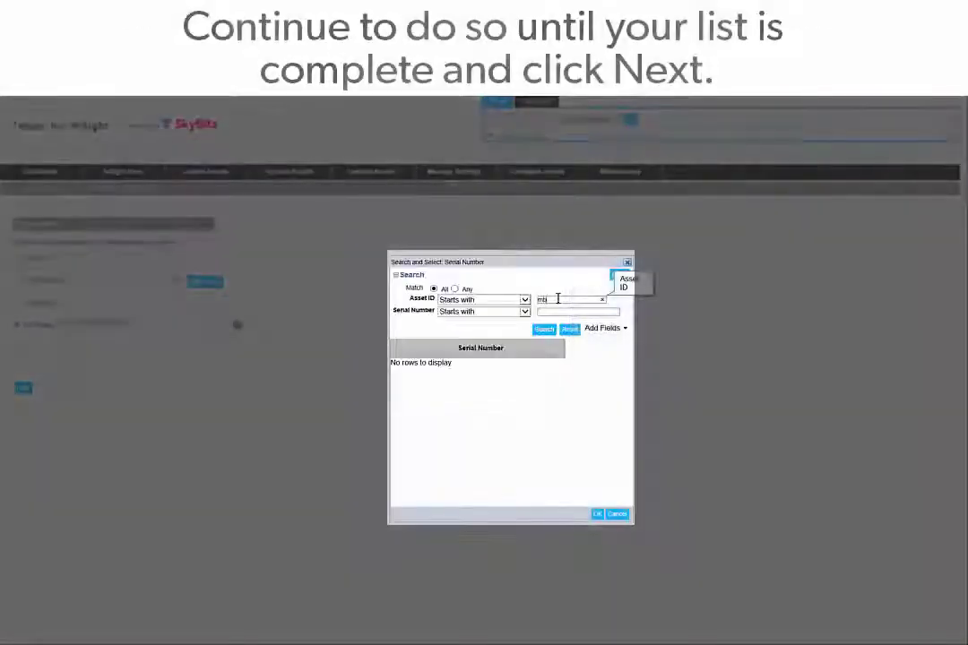
Find the terminal whose asset ID starts with mb, add its serial number to the de-install list, and continue with the listed terminals
left_click(544, 329)
left_click(440, 363)
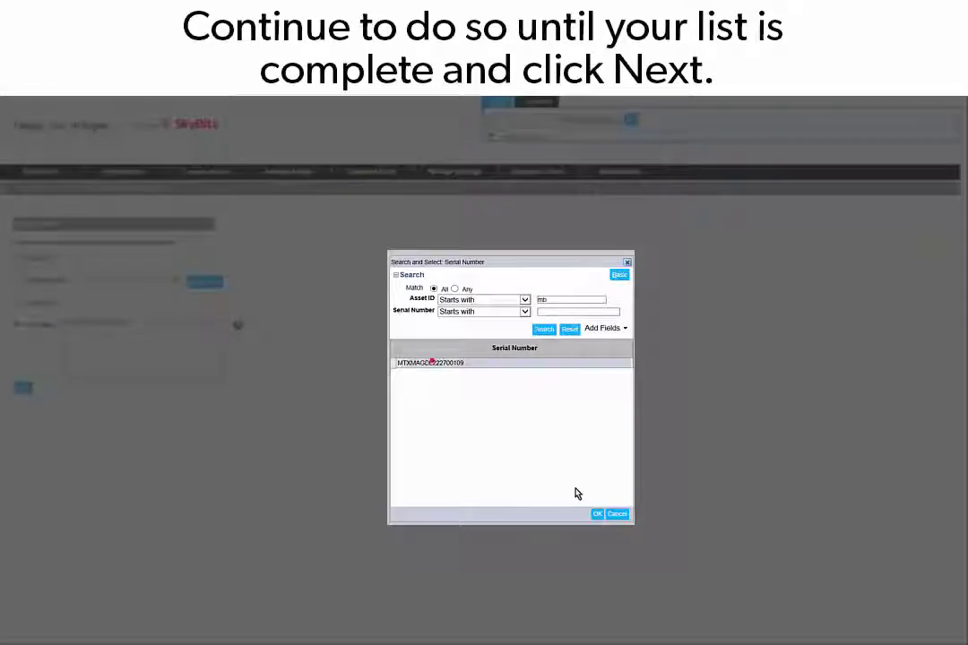
left_click(596, 514)
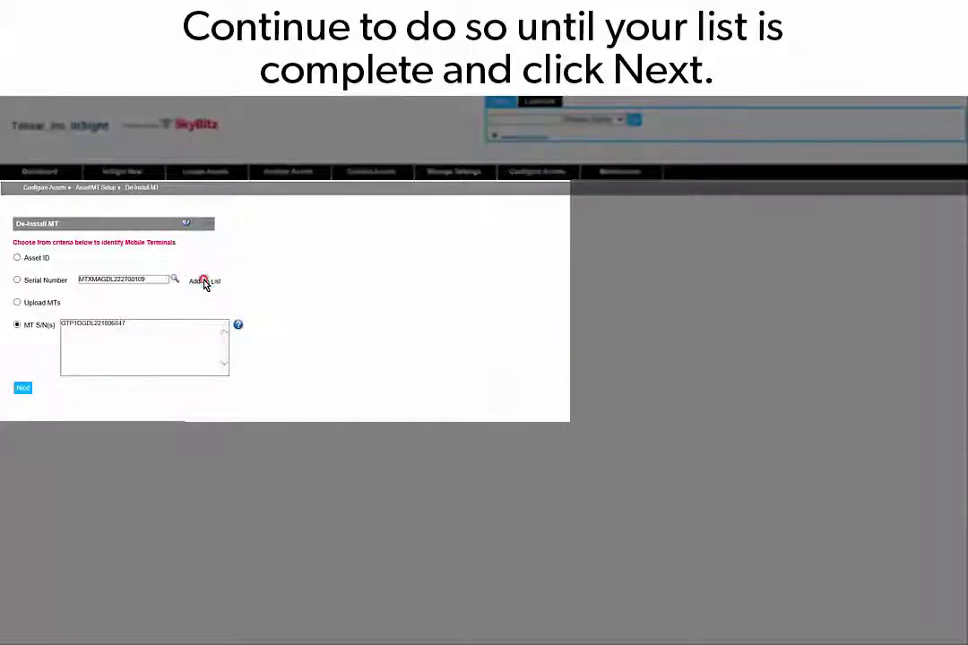
left_click(204, 282)
left_click(24, 390)
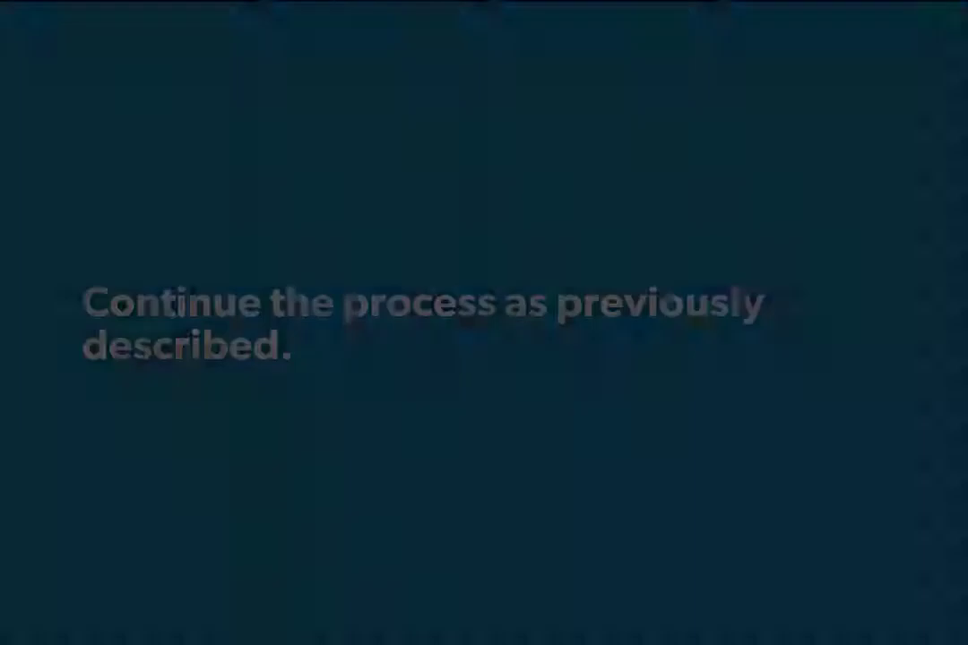